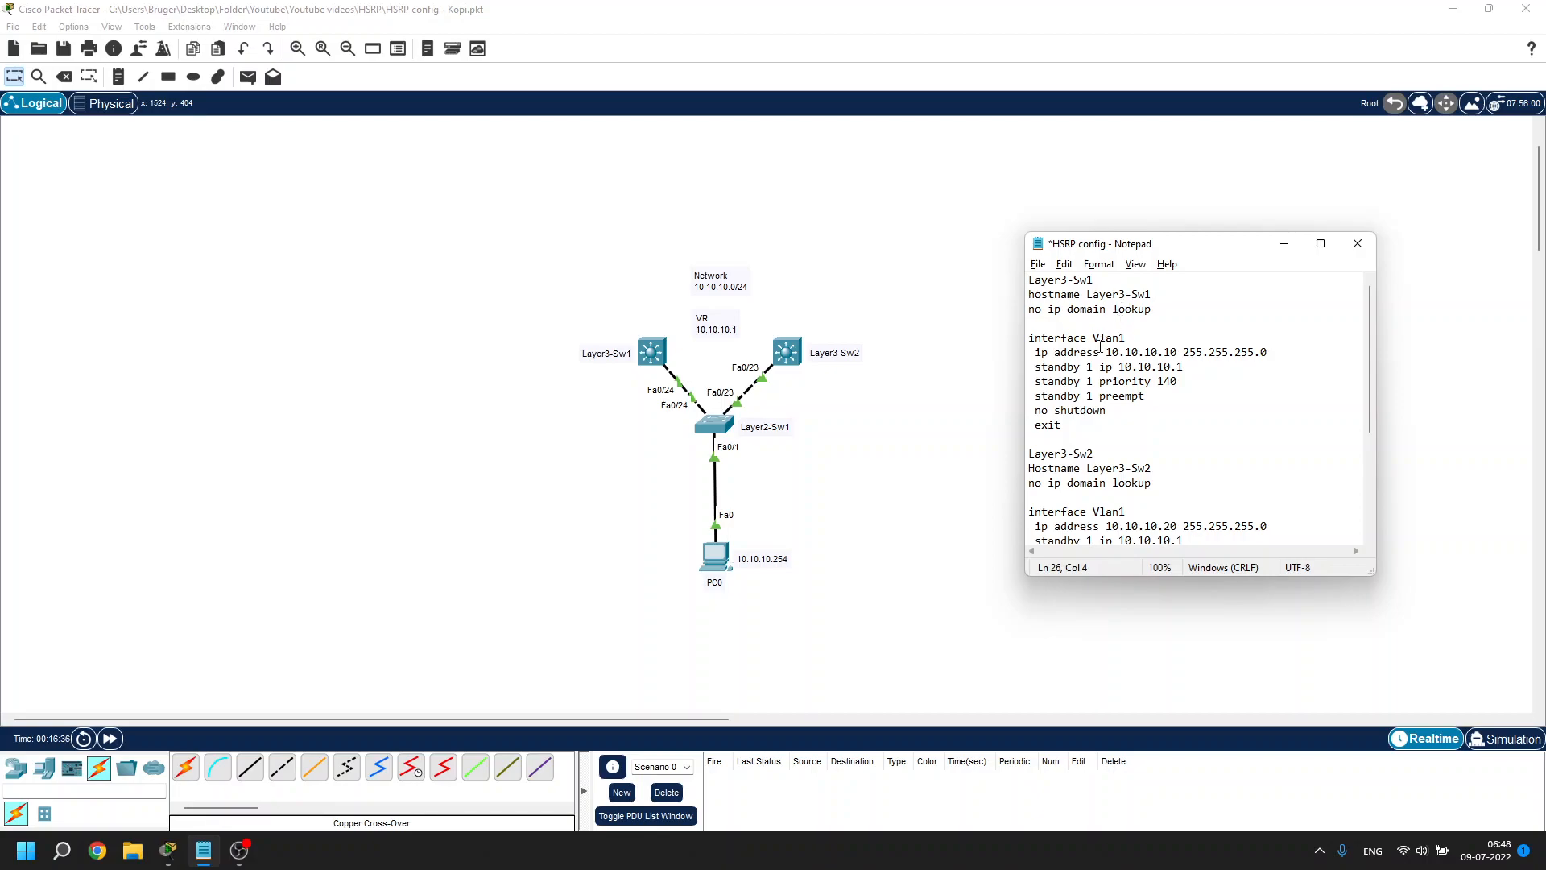
Review Layer3-Sw1's show standby output: Vlan1 address 10.10.10.10, virtual IP 10.10.10.1, preempt line
scroll(1117, 317, down, 1)
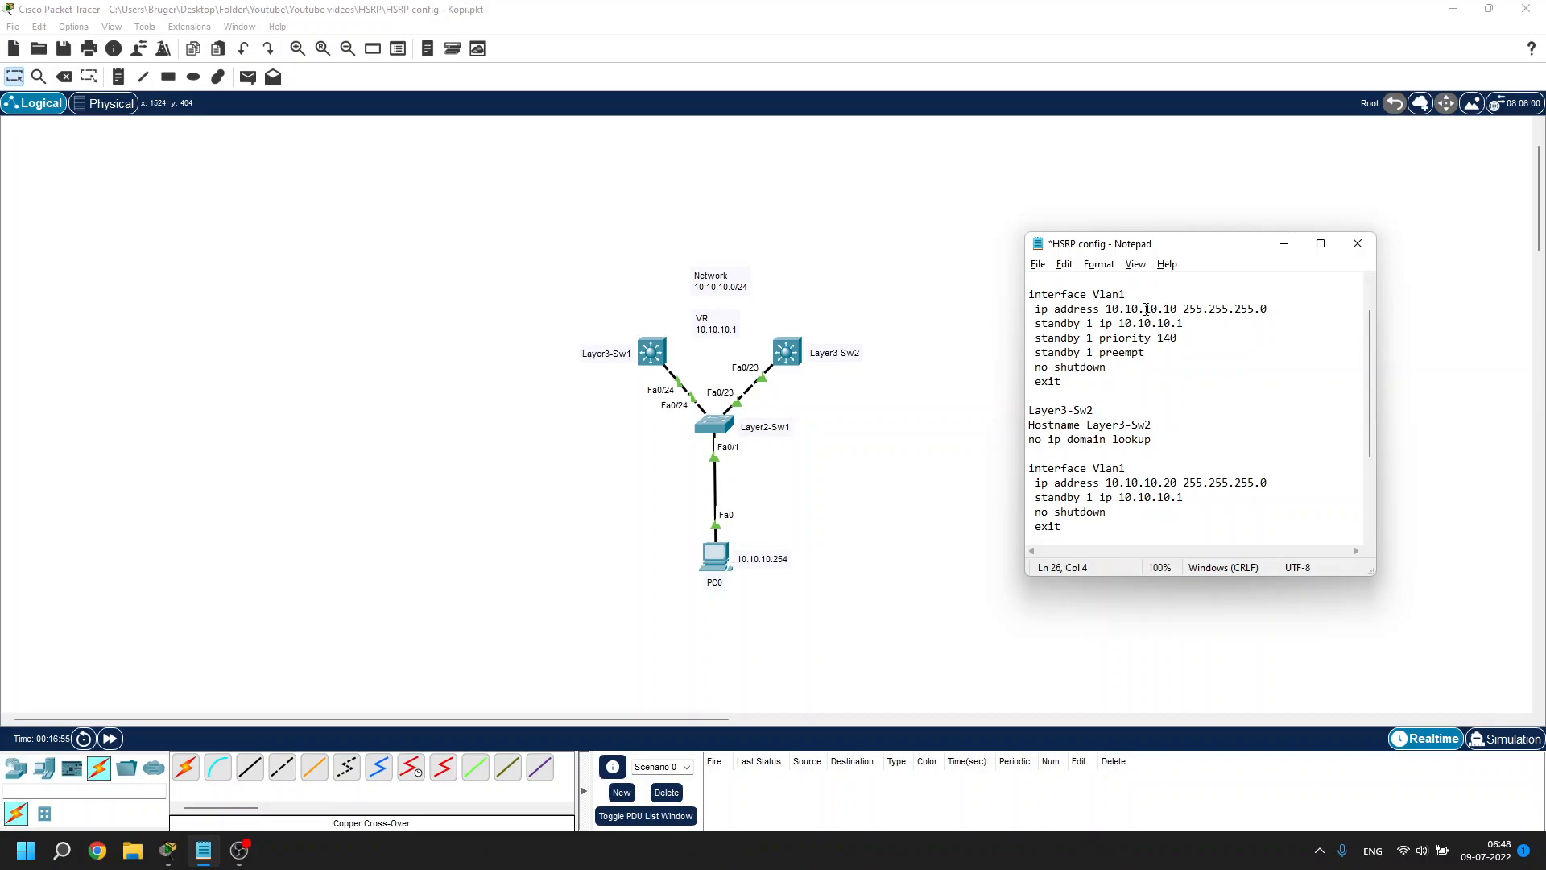
click(1178, 310)
drag(1100, 325, 1185, 327)
click(1195, 330)
click(1162, 352)
Scroll through the output and highlight PC0's default gateway 10.10.10.1
scroll(1162, 352, up, 1)
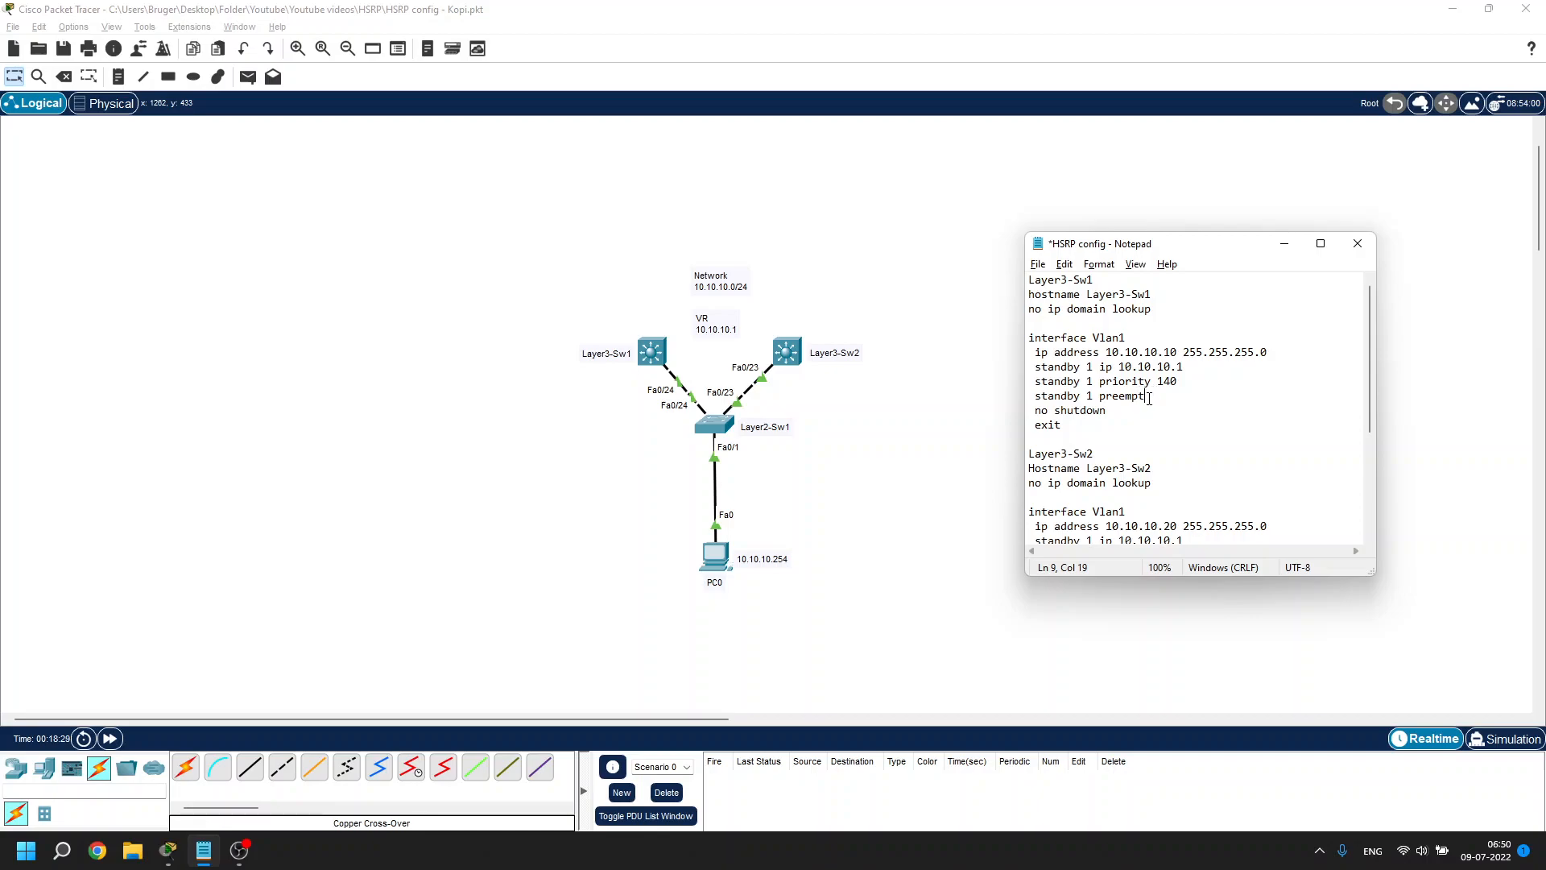
scroll(1110, 410, down, 1)
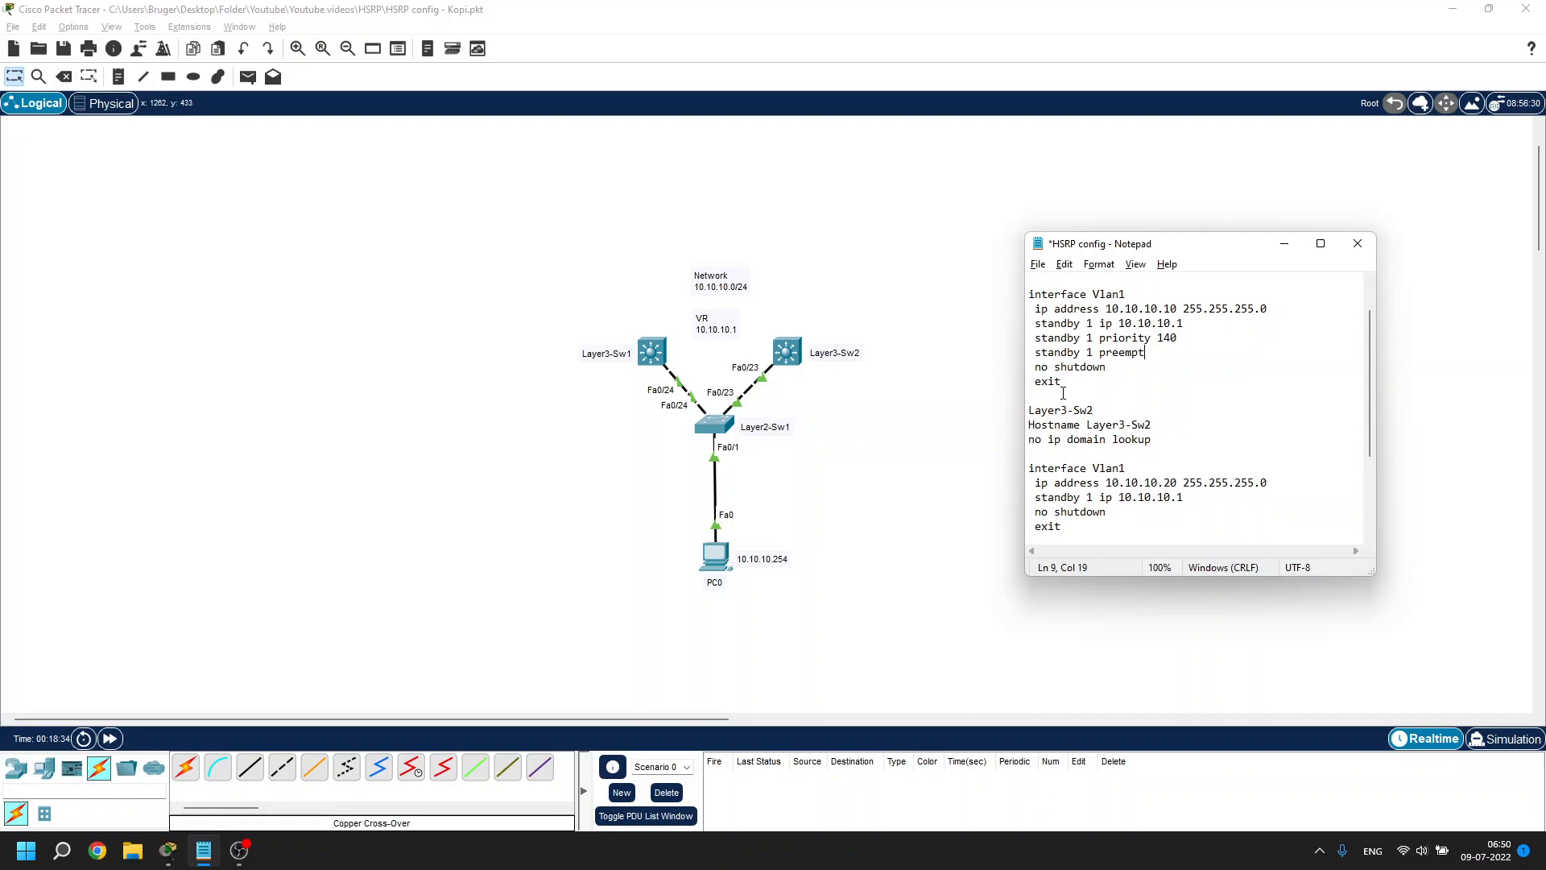
scroll(1063, 393, down, 1)
scroll(1065, 367, down, 1)
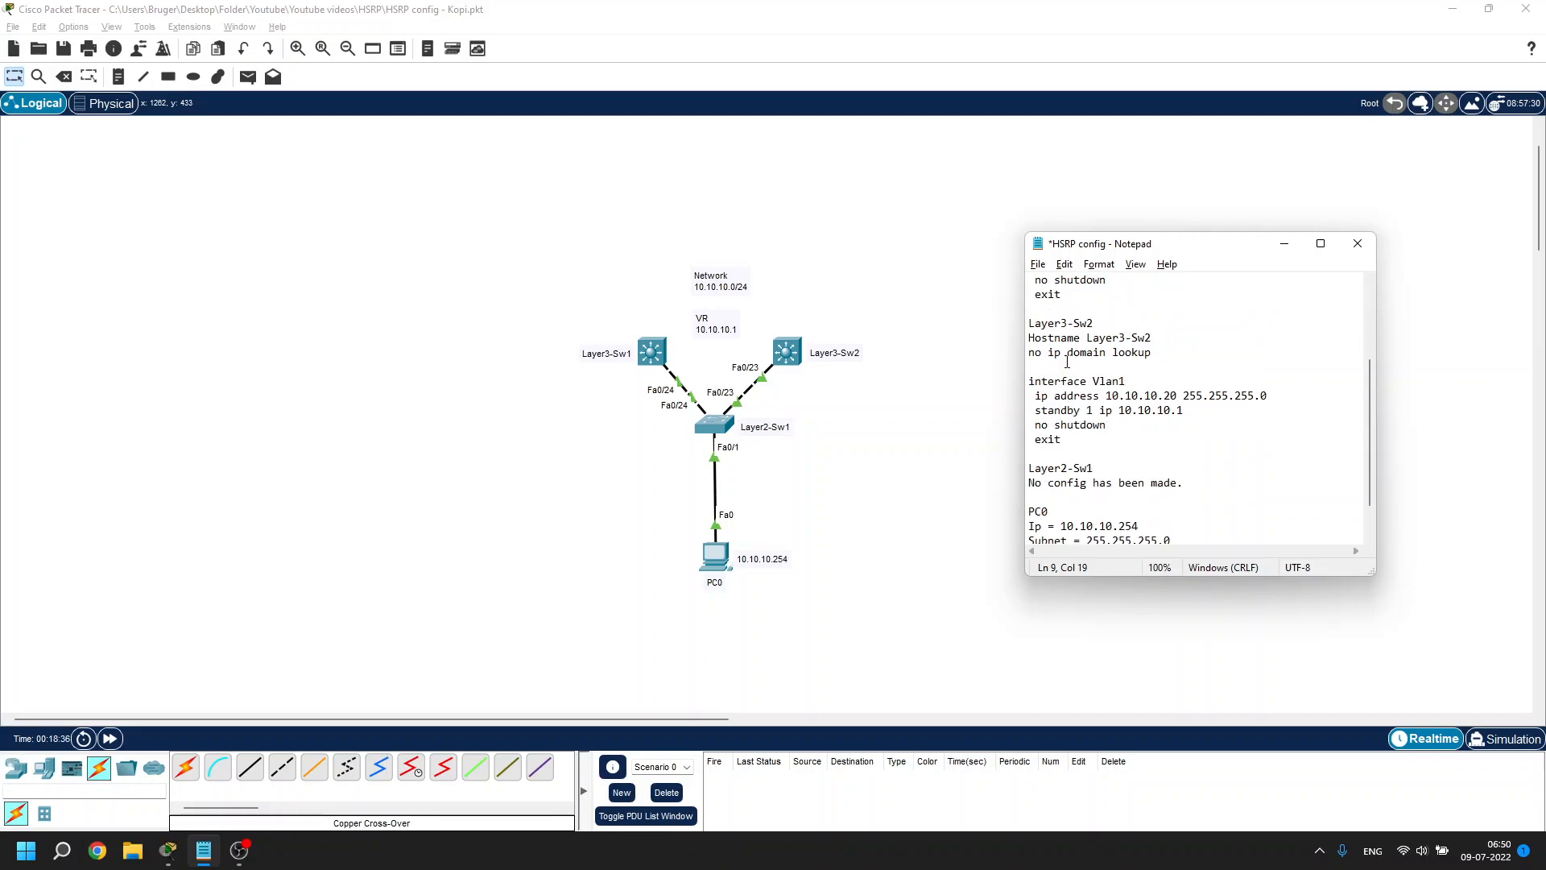
scroll(1068, 351, down, 1)
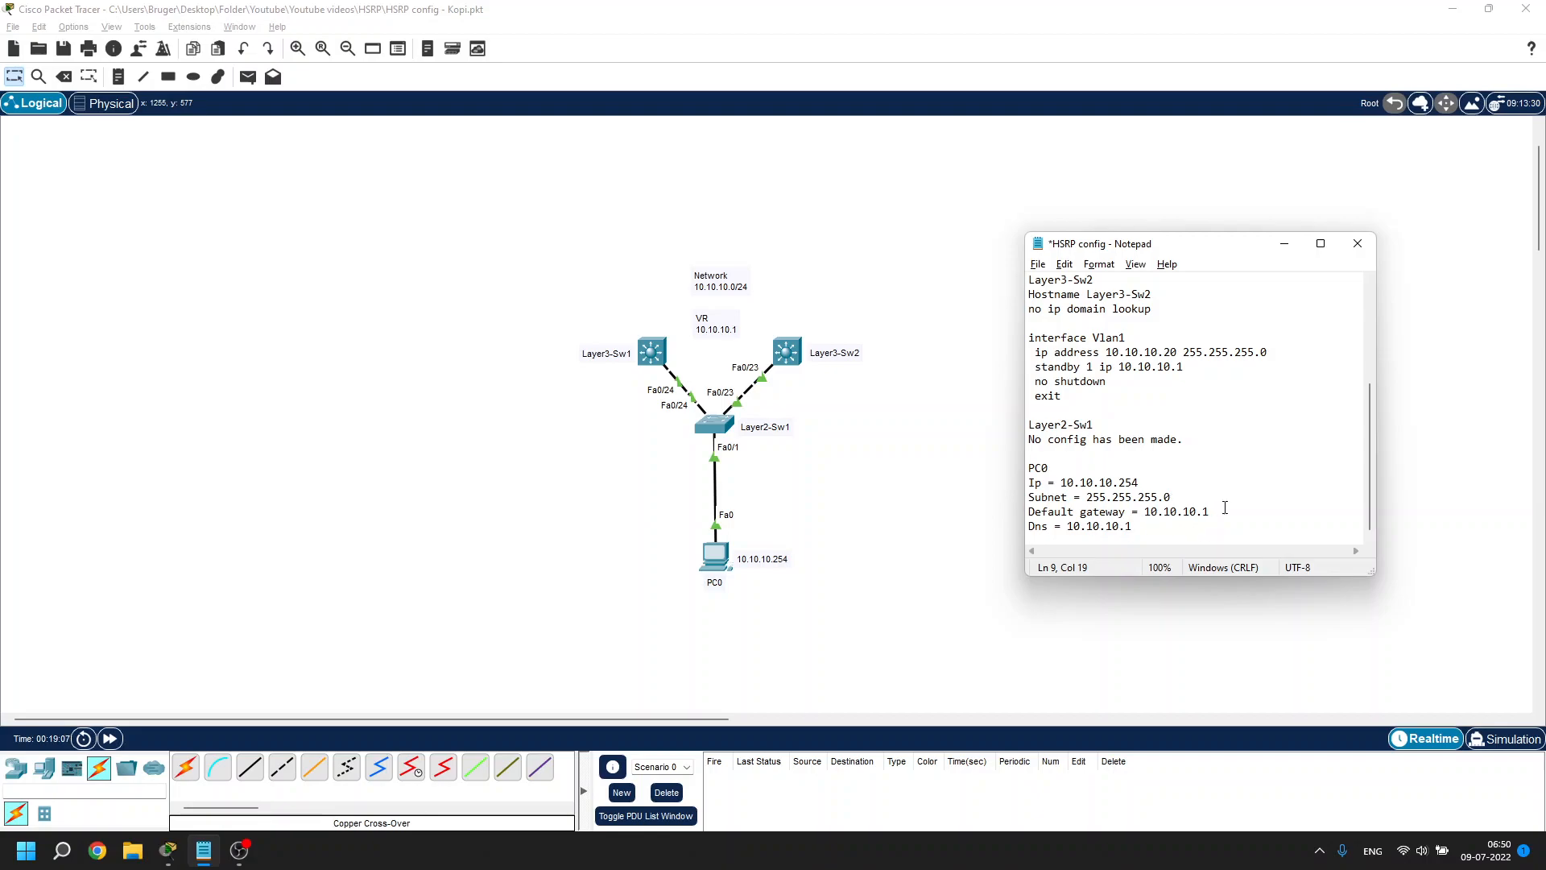
drag(1218, 509, 1147, 515)
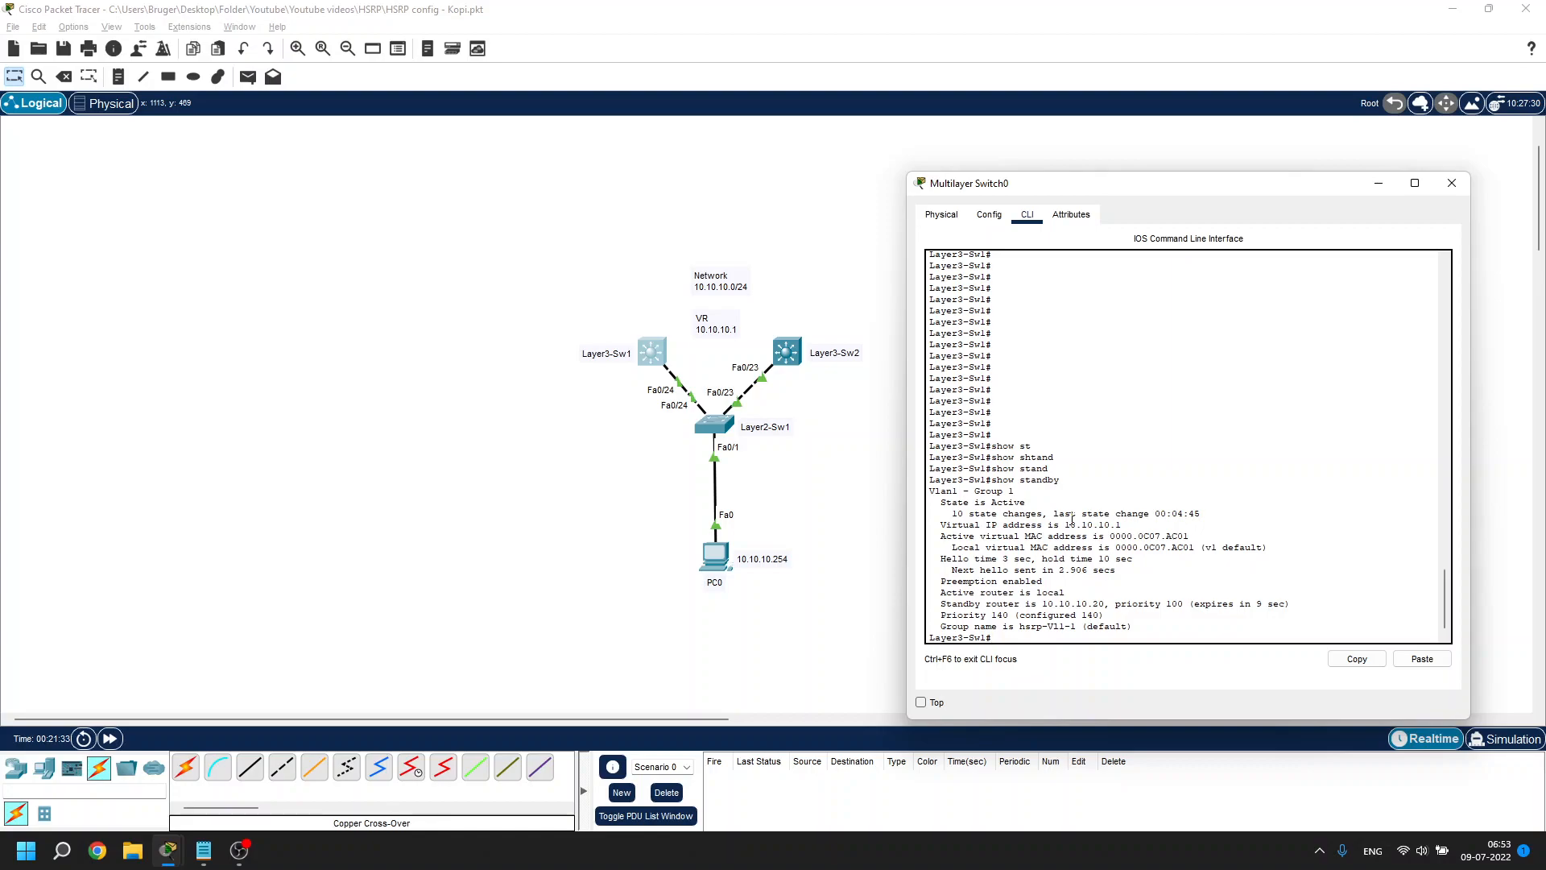
Close Layer3-Sw1's CLI and start PC0's continuous ping to 10.10.10.1 from its Command Prompt
click(1452, 184)
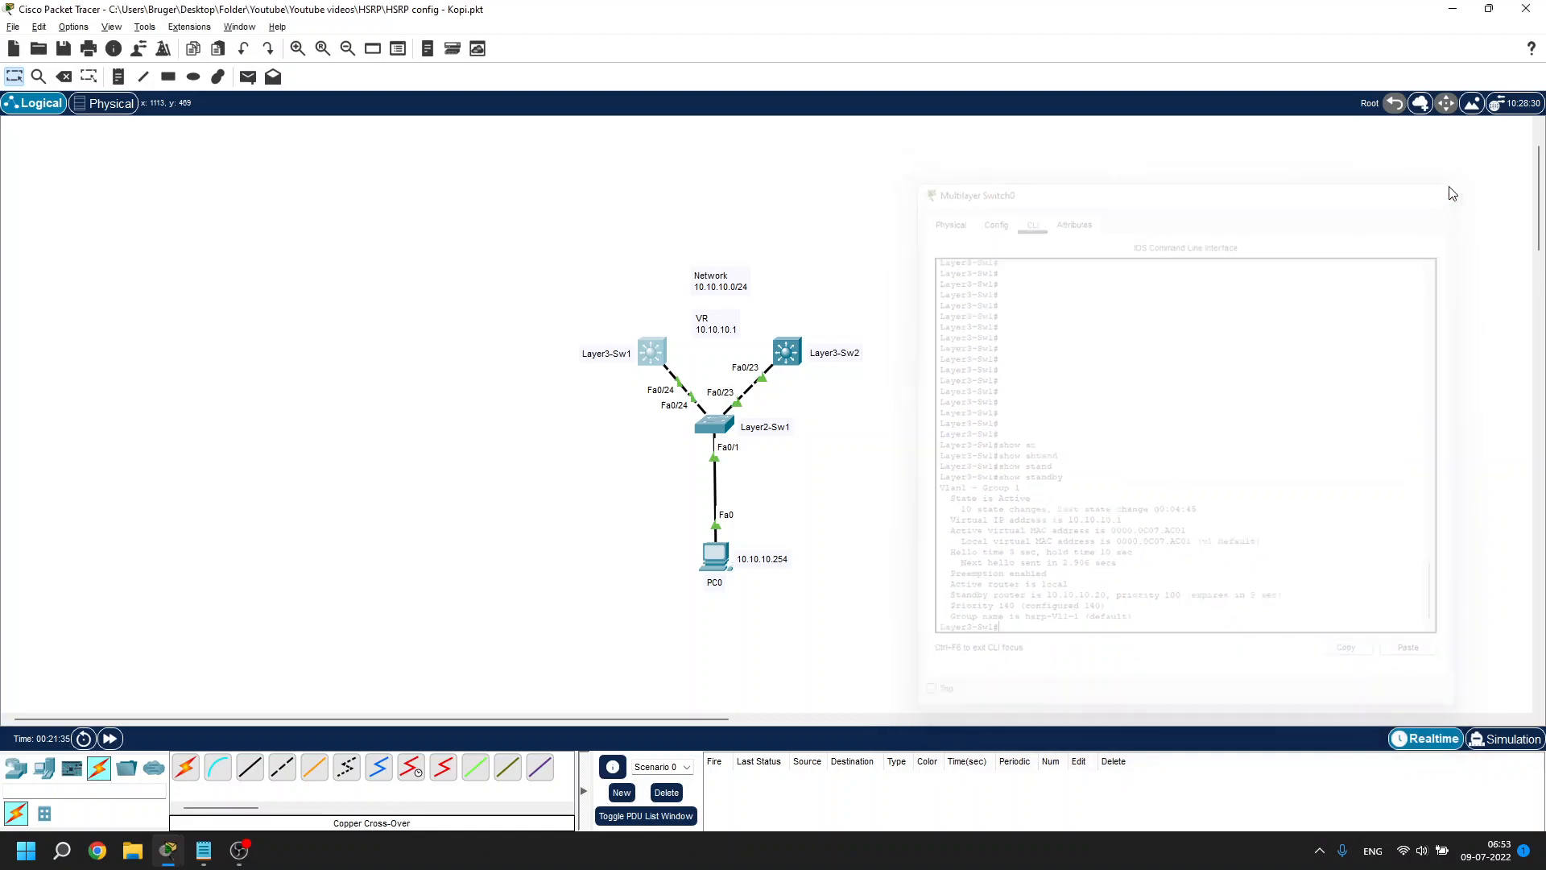
click(718, 561)
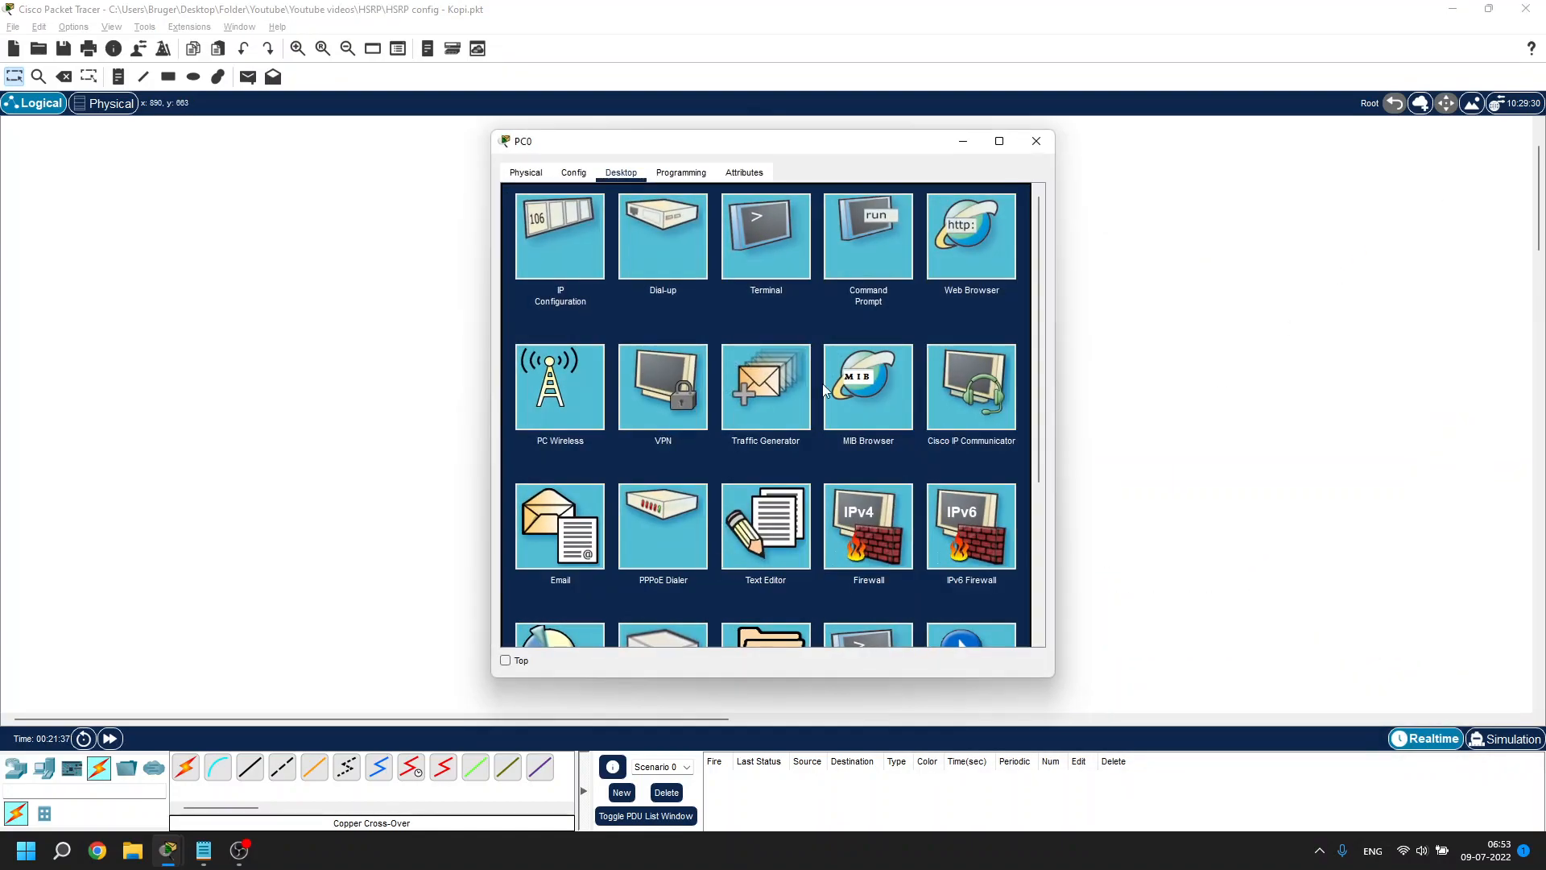
click(876, 265)
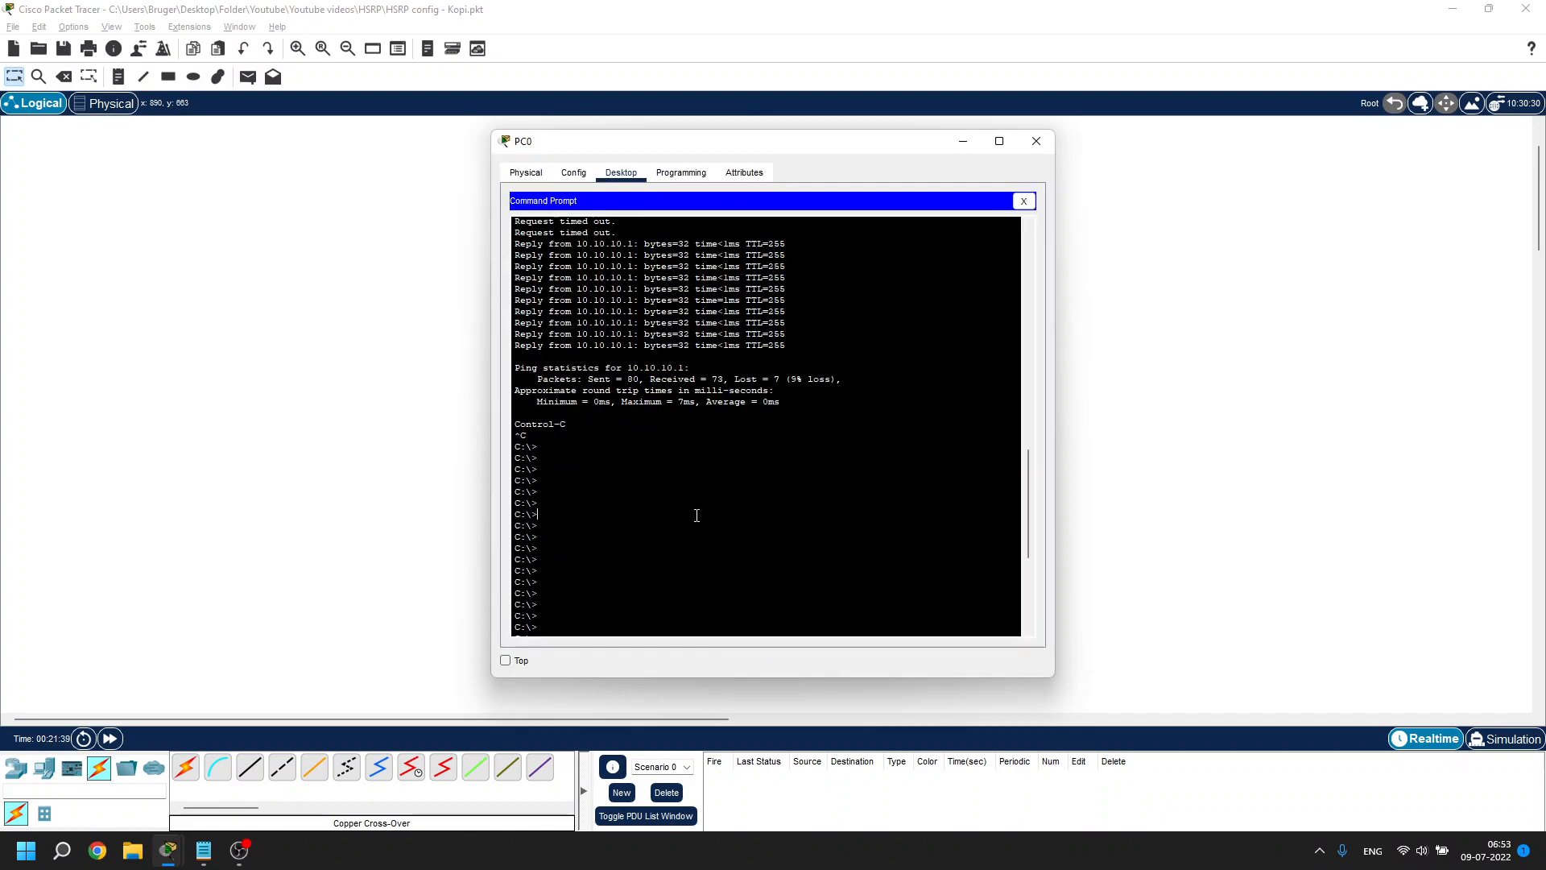
key(Up)
key(Return)
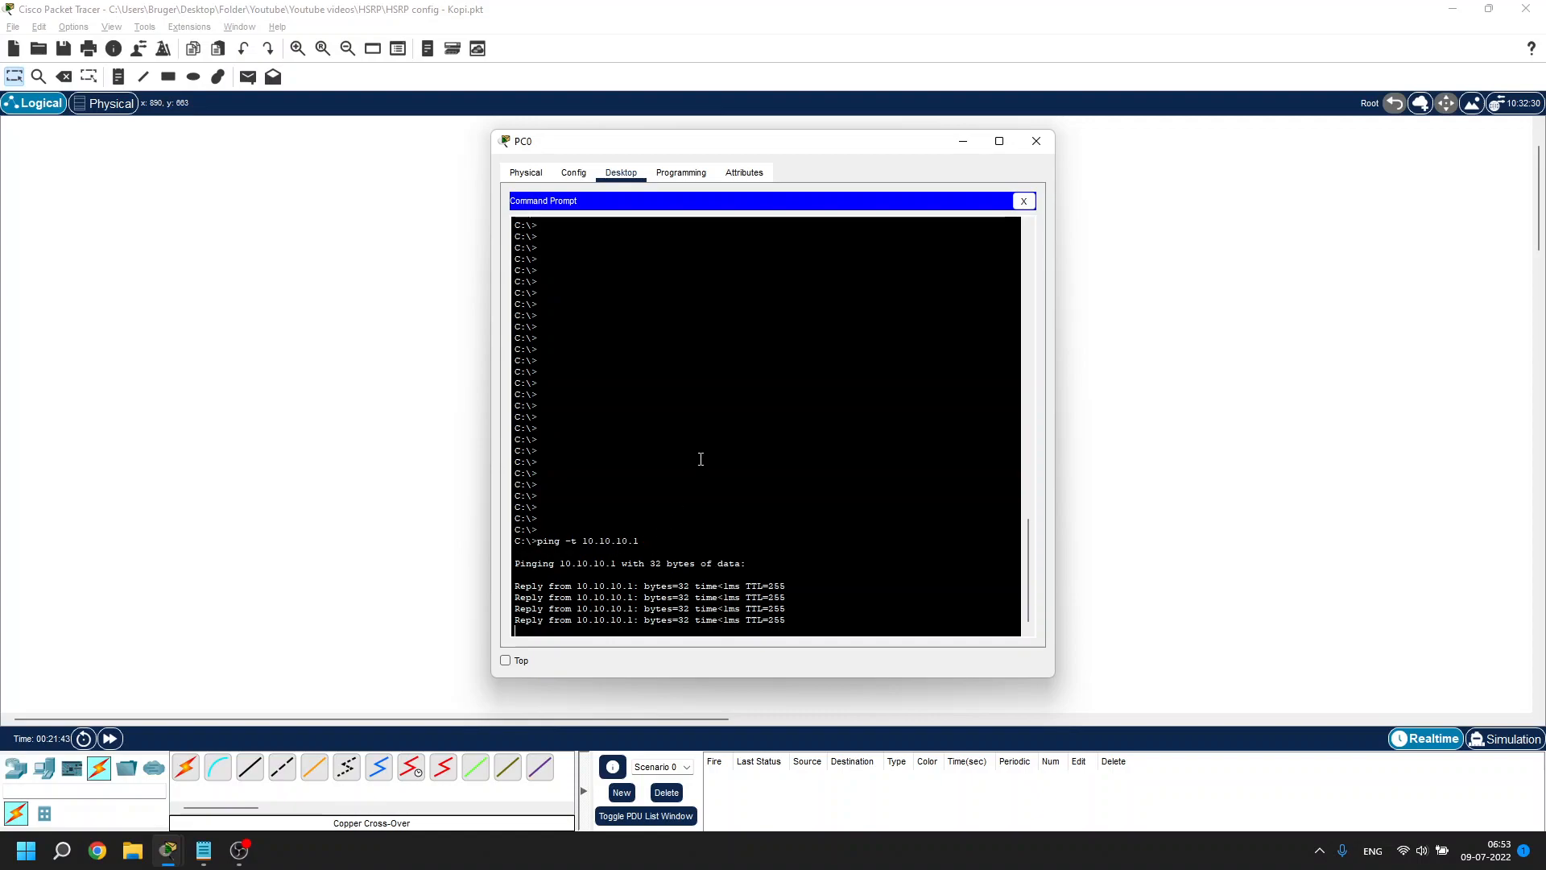
Move PC0's pinging window aside and hide it, cancelling an accidental deletion of PC0
drag(926, 146, 1335, 182)
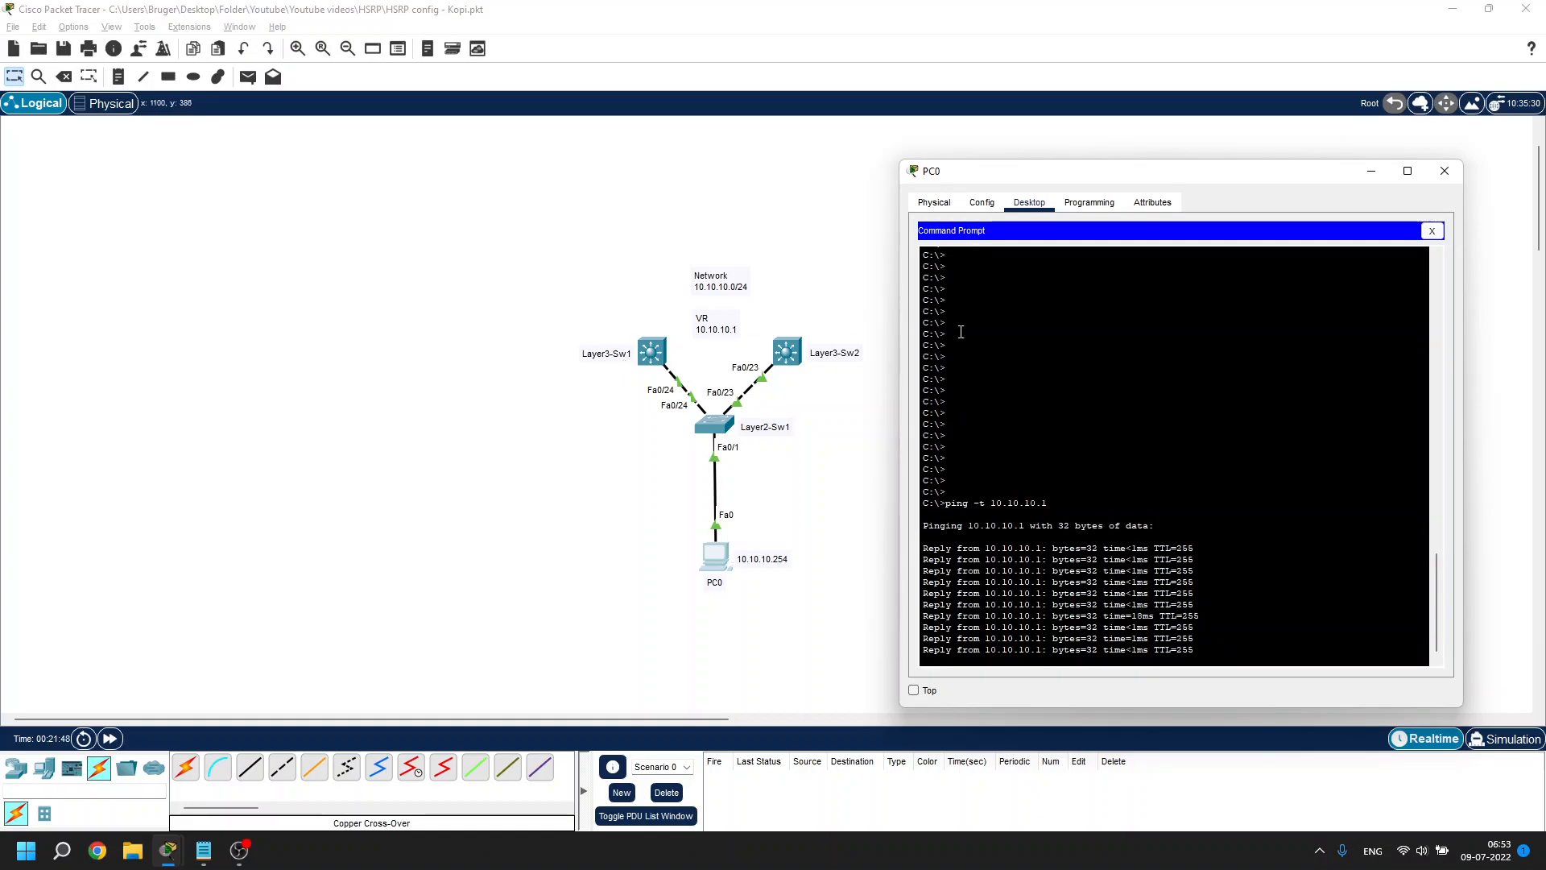
click(1371, 171)
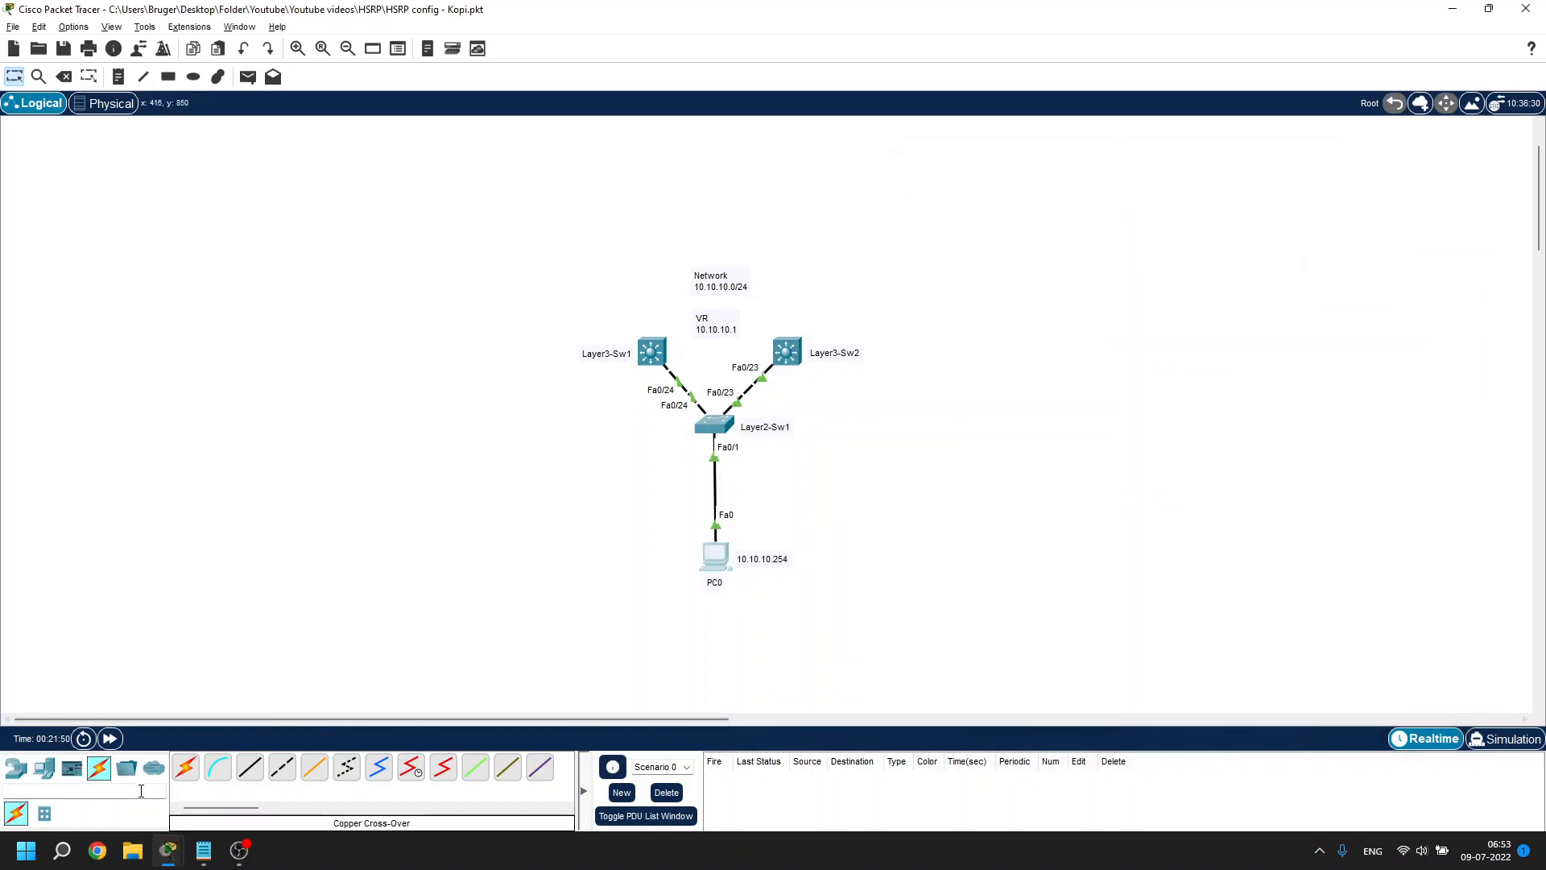
click(67, 83)
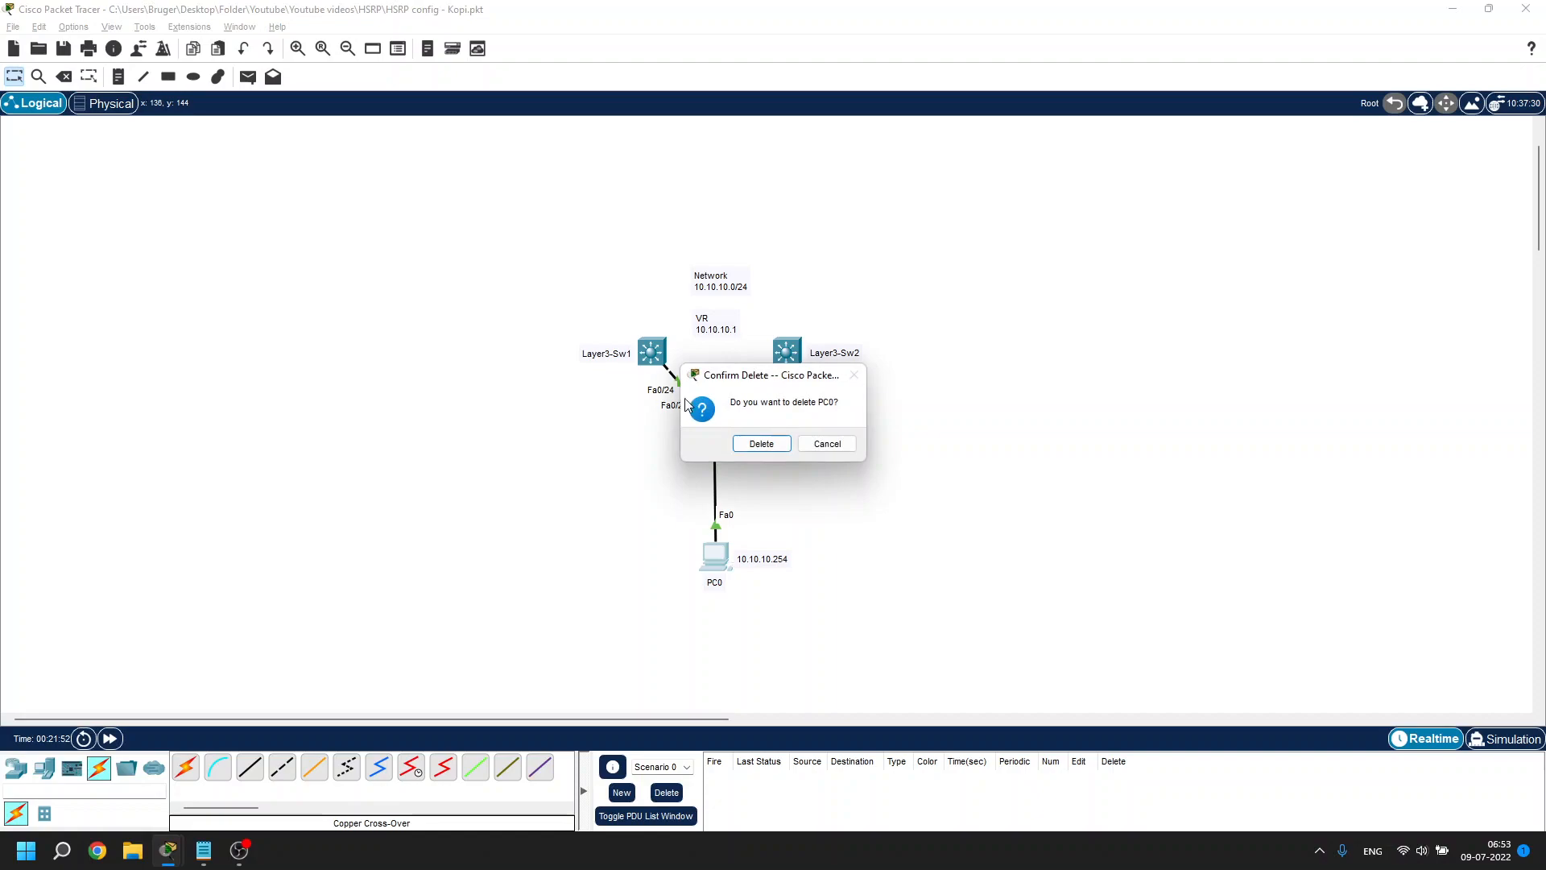
click(840, 446)
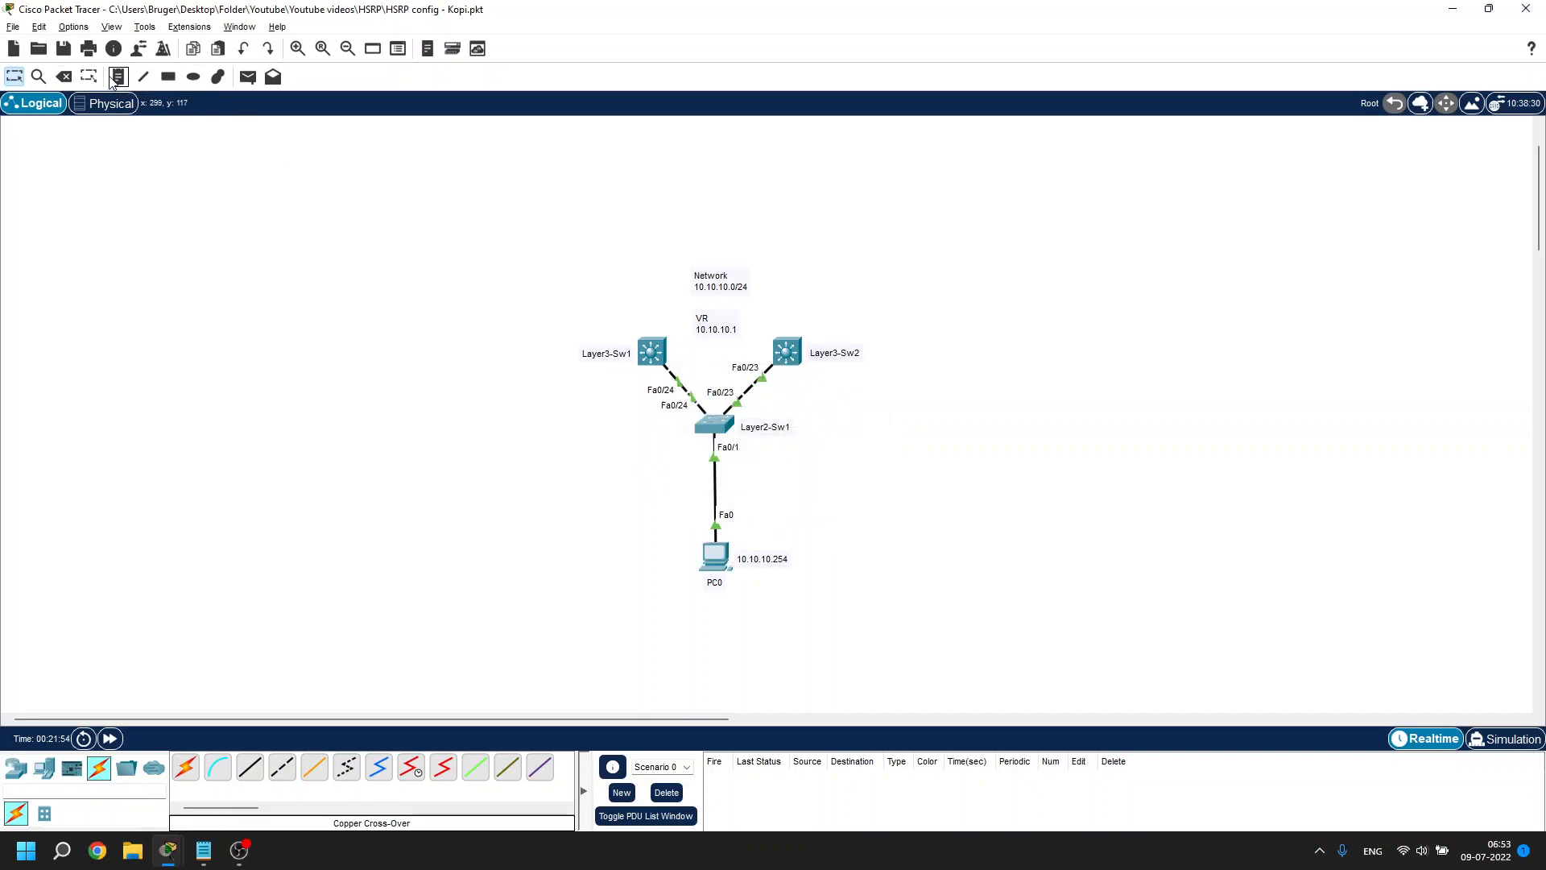
Delete the Layer3-Sw1 to Layer2-Sw1 link with the Delete tool
click(64, 76)
click(690, 393)
key(Escape)
Rerun the continuous ping to 10.10.10.1 in PC0's Command Prompt
mouse_move(168, 850)
click(273, 775)
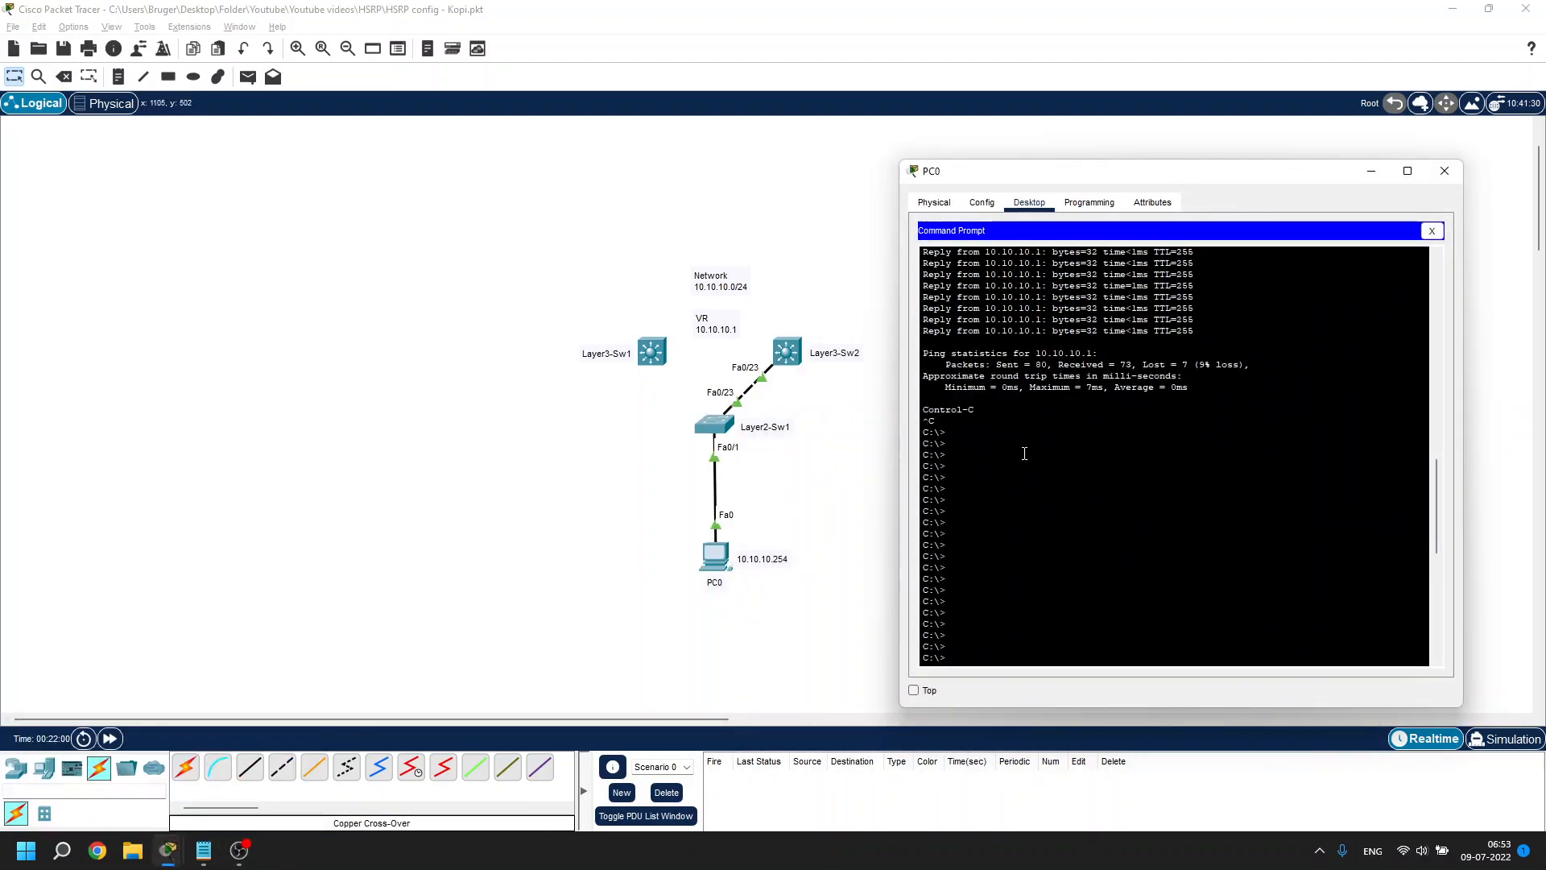
key(Up)
key(Return)
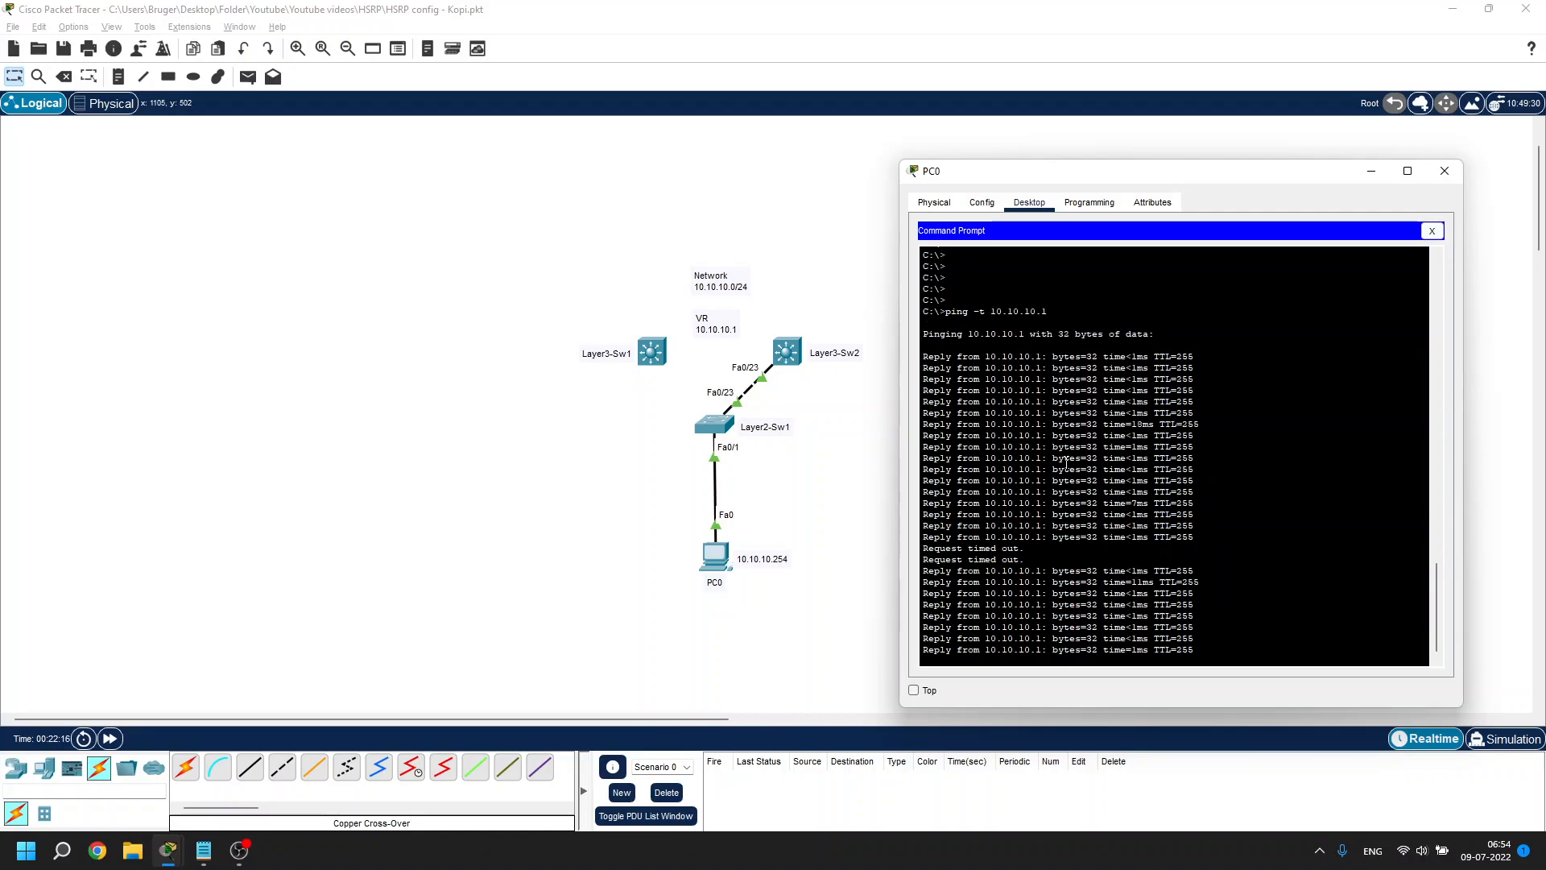
Read Layer3-Sw2's HSRP Standby -> Active message in its CLI, then return to PC0's ping output
click(784, 356)
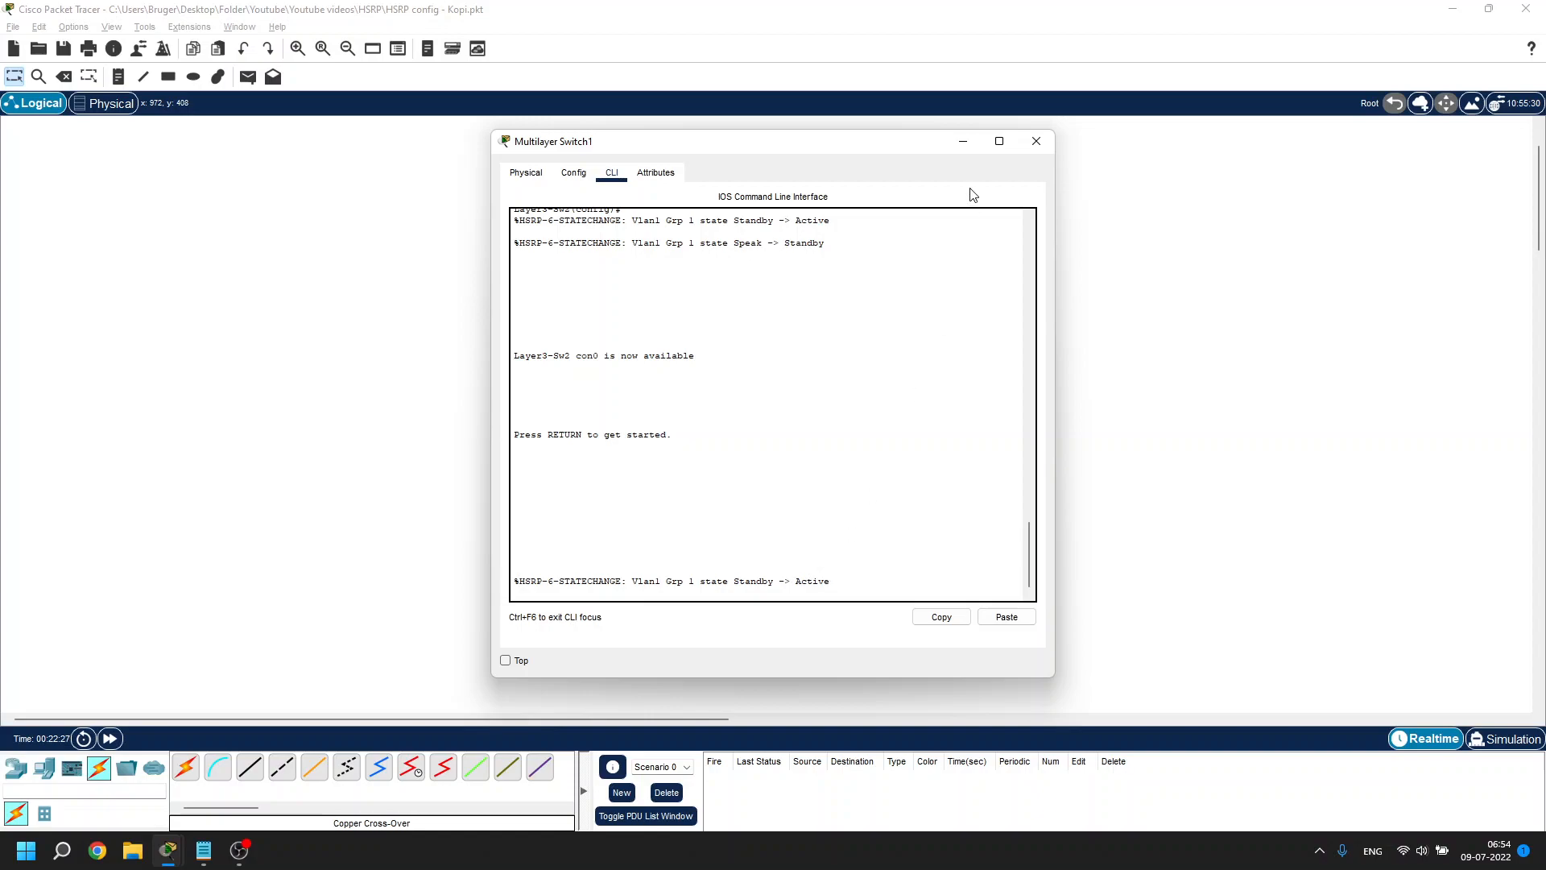
click(962, 141)
key(alt+Tab)
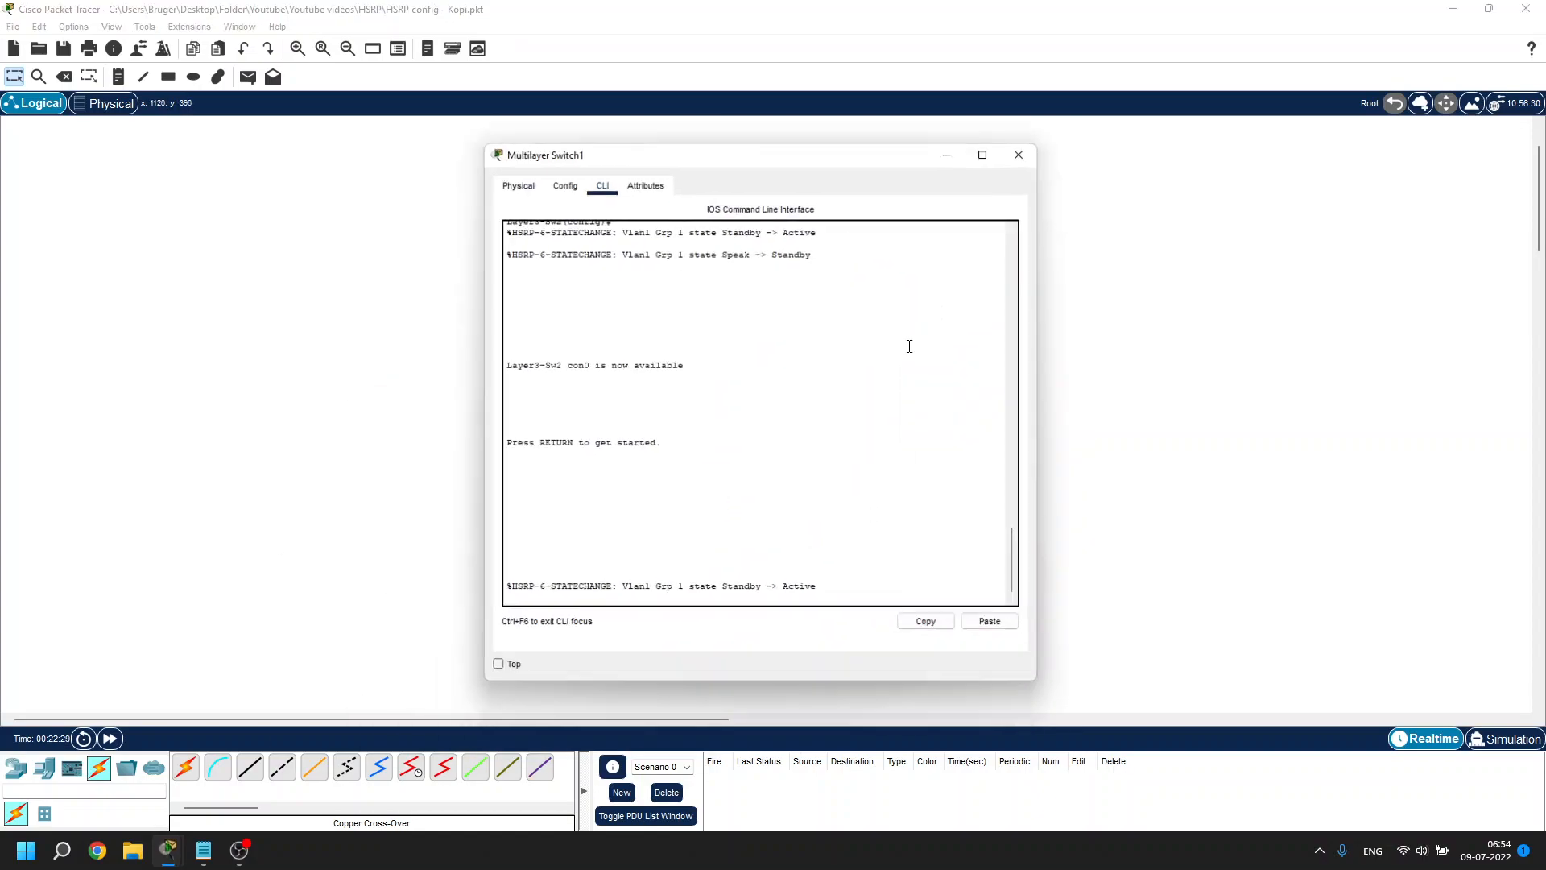
key(alt+Tab)
key(alt+Tab)
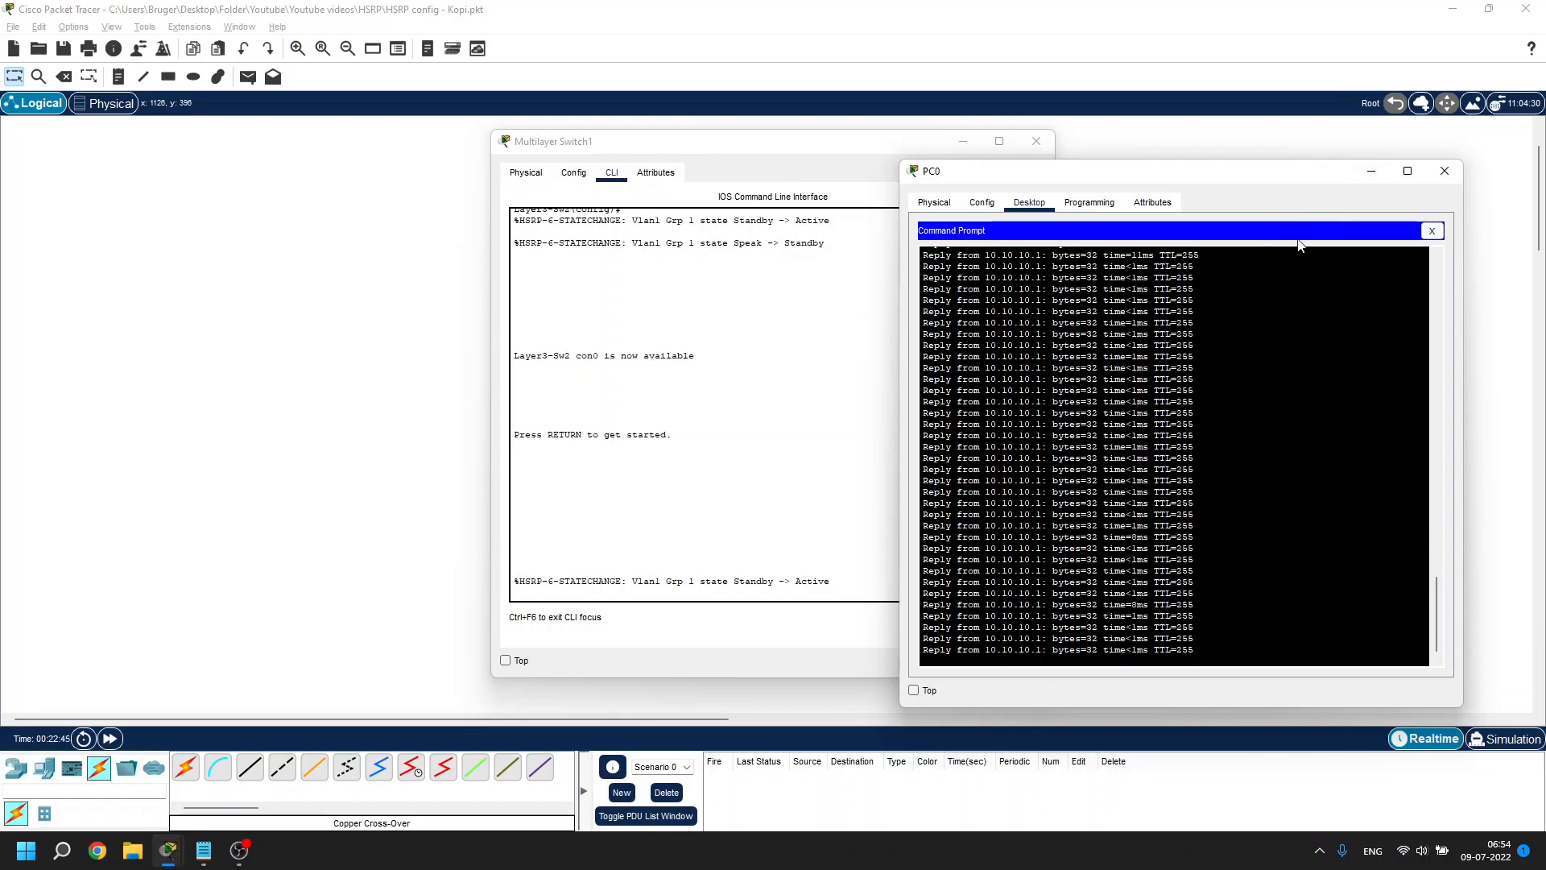
Cable Layer3-Sw1 Fa0/24 to Layer2-Sw1 FastEthernet0/24 with a copper cross-over cable and fast-forward time
click(963, 142)
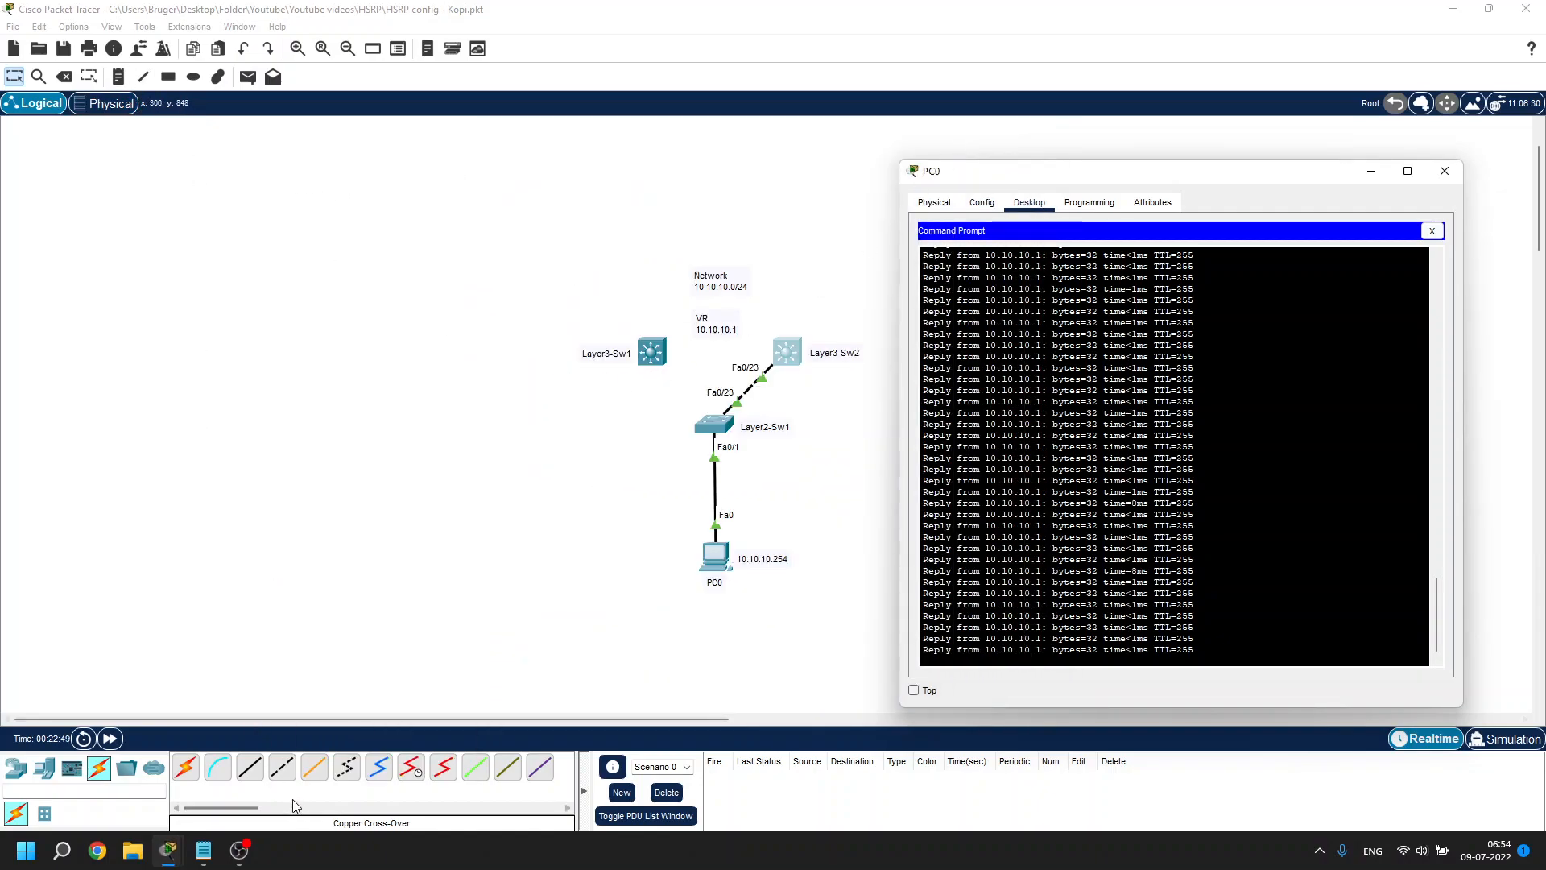
click(282, 767)
click(641, 359)
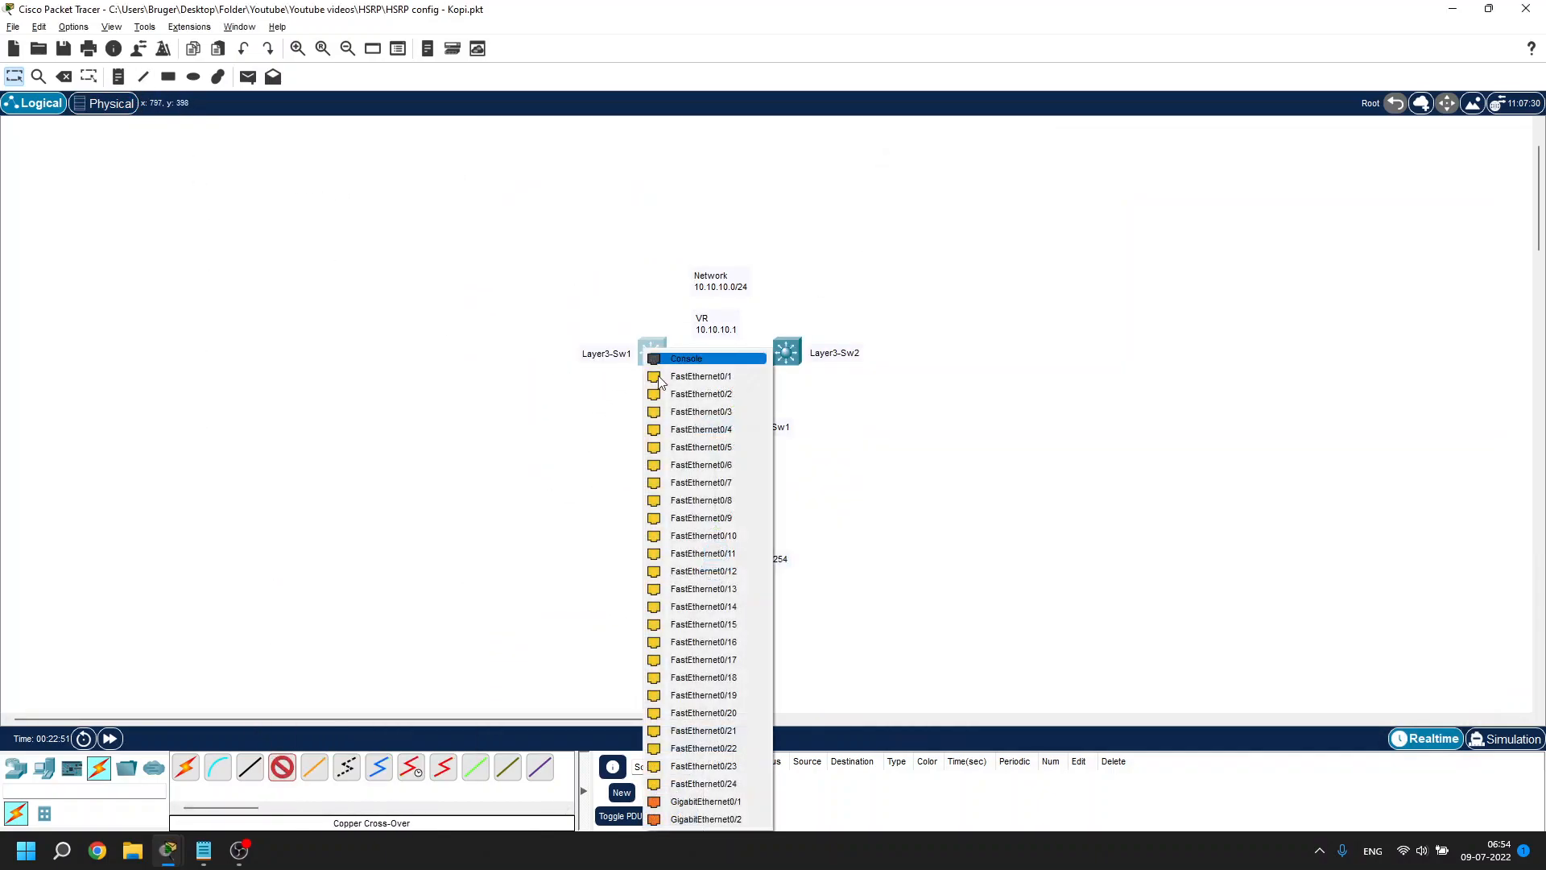
click(709, 780)
click(709, 427)
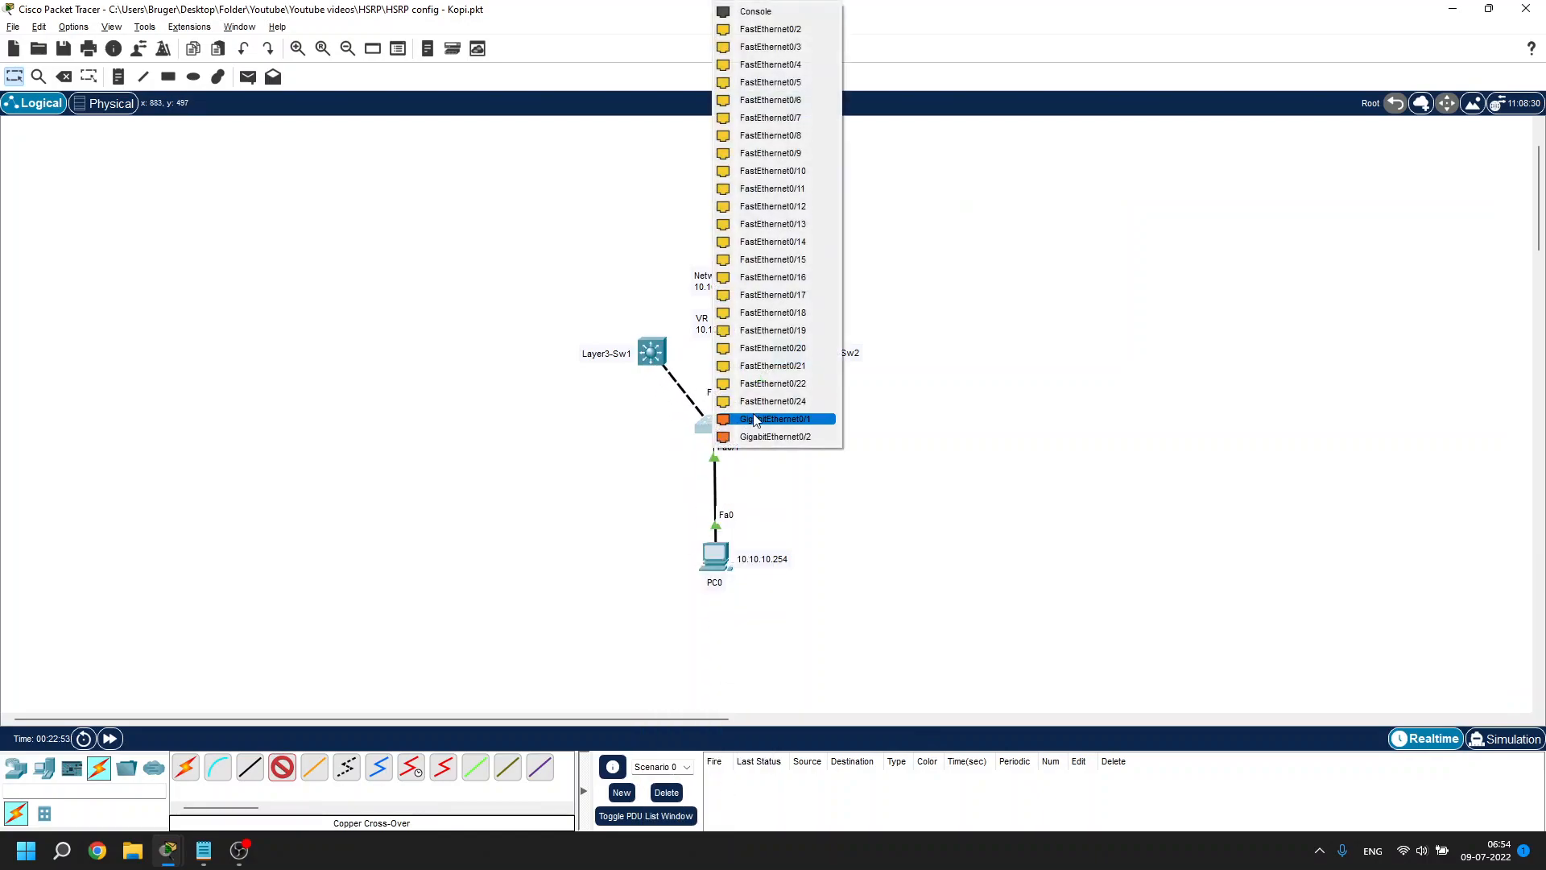
click(776, 400)
click(109, 739)
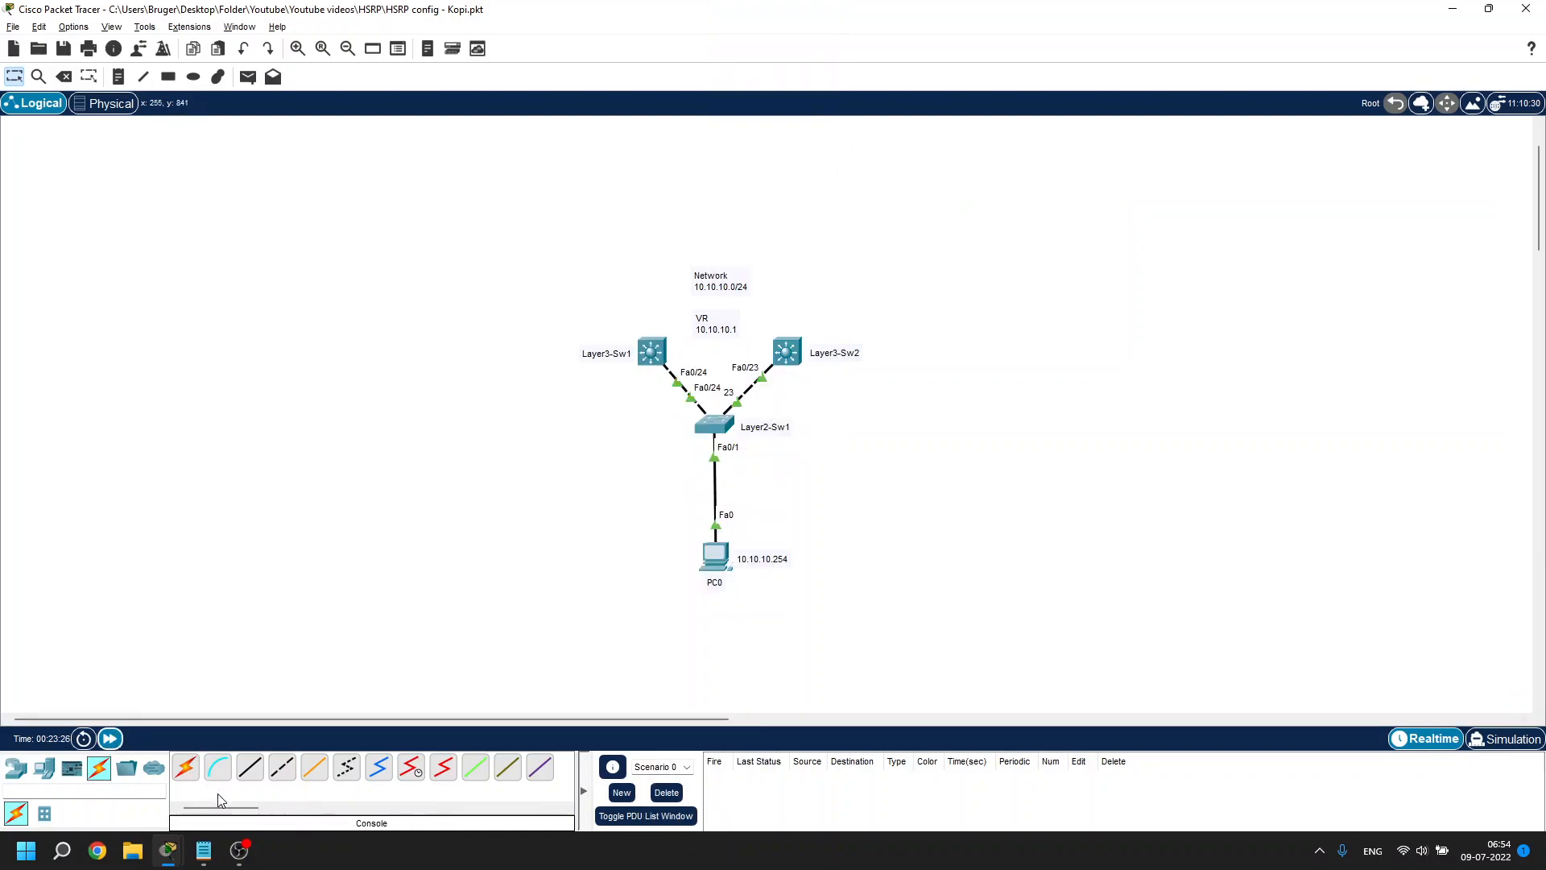
mouse_move(167, 849)
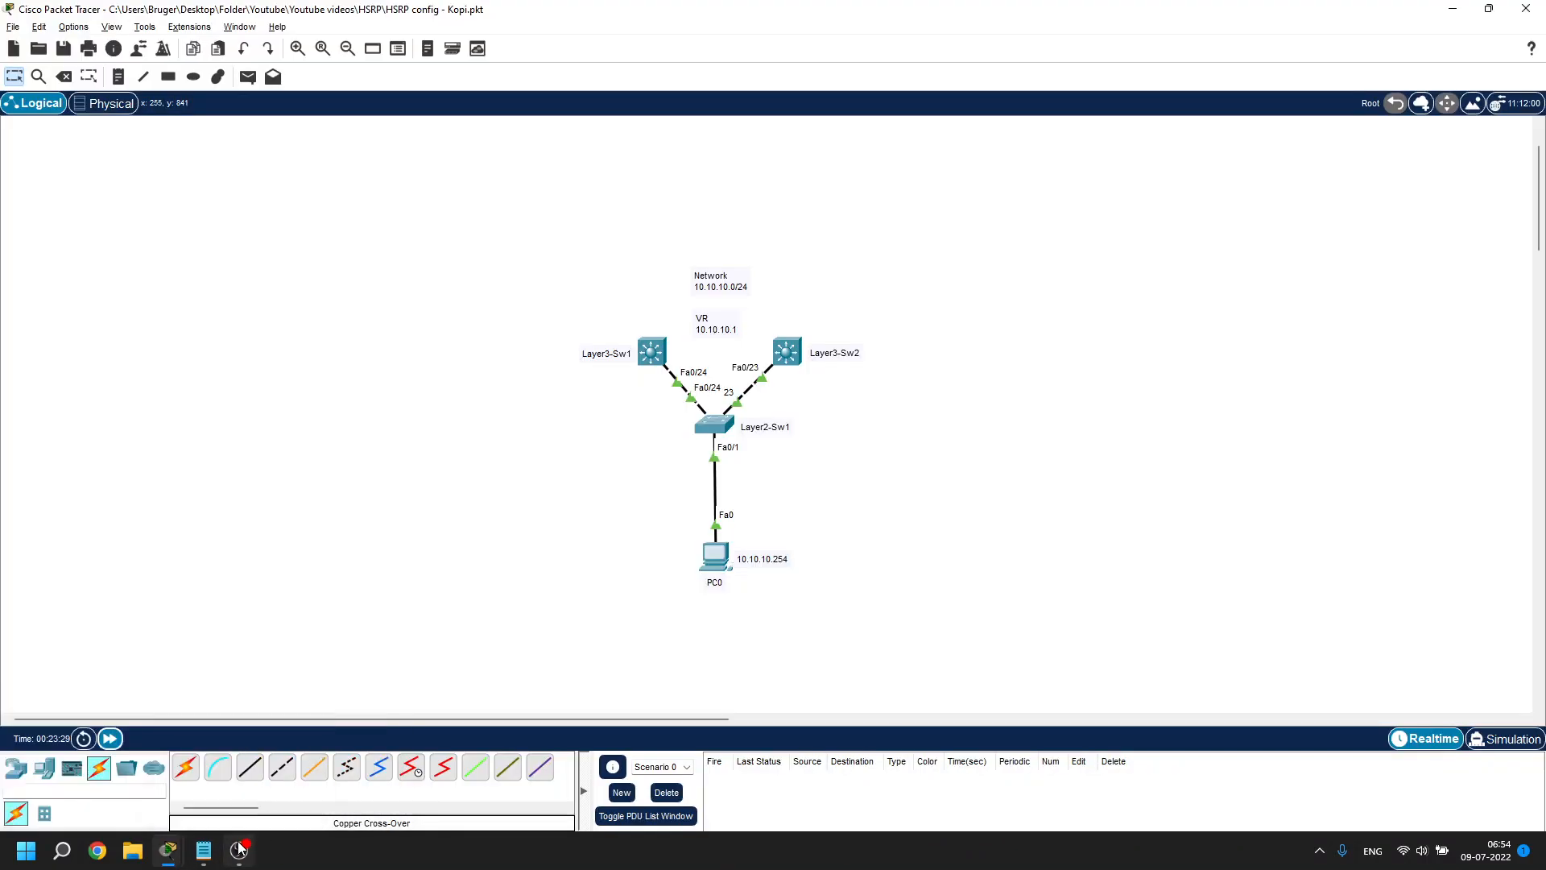
mouse_move(239, 850)
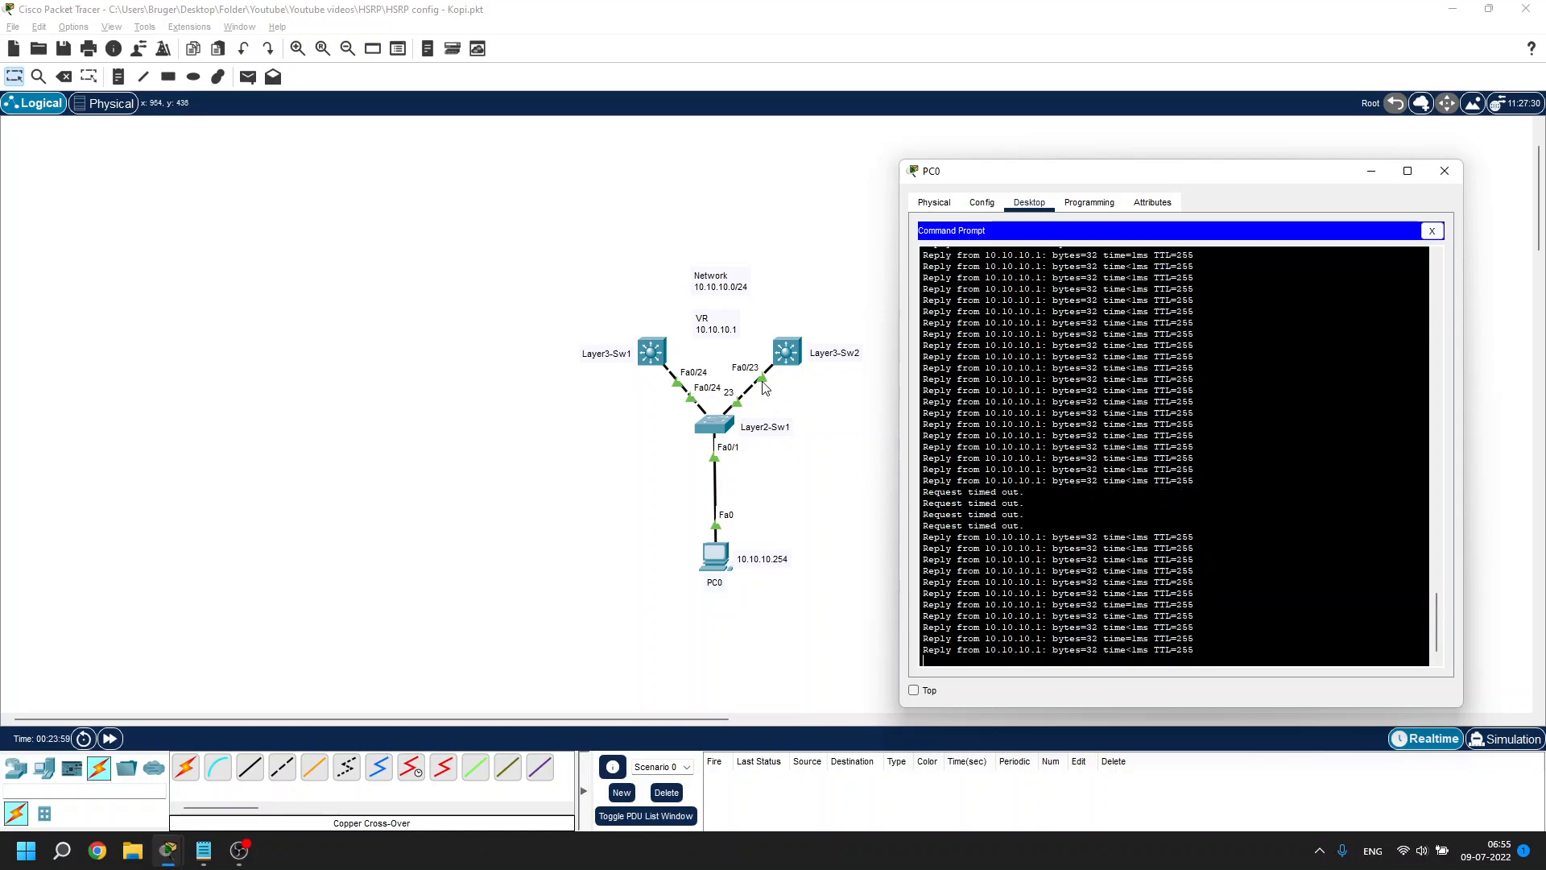
click(653, 355)
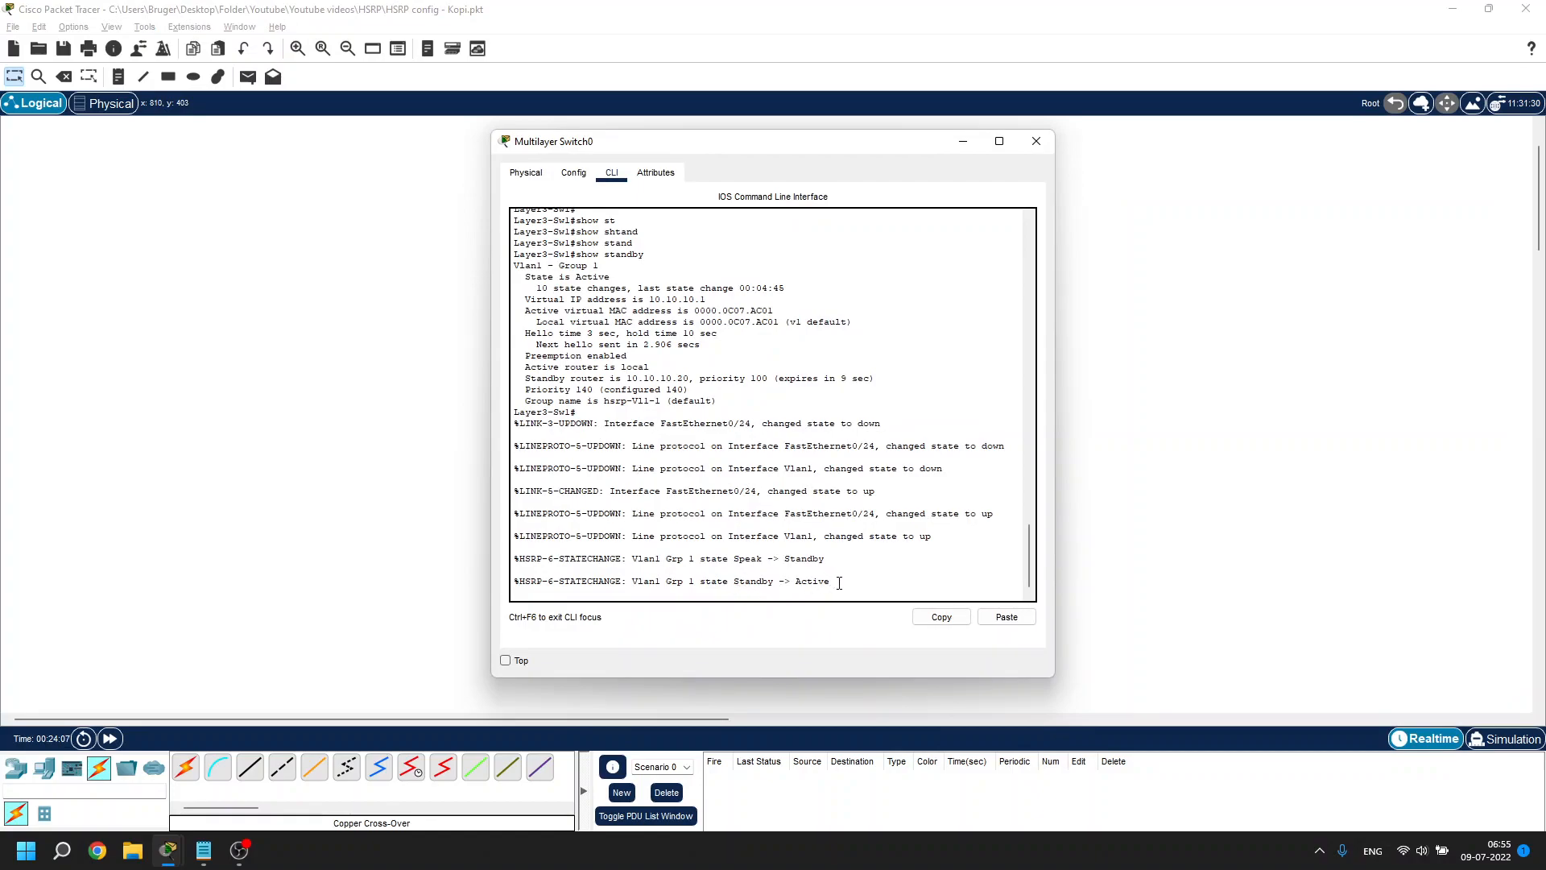
click(1000, 141)
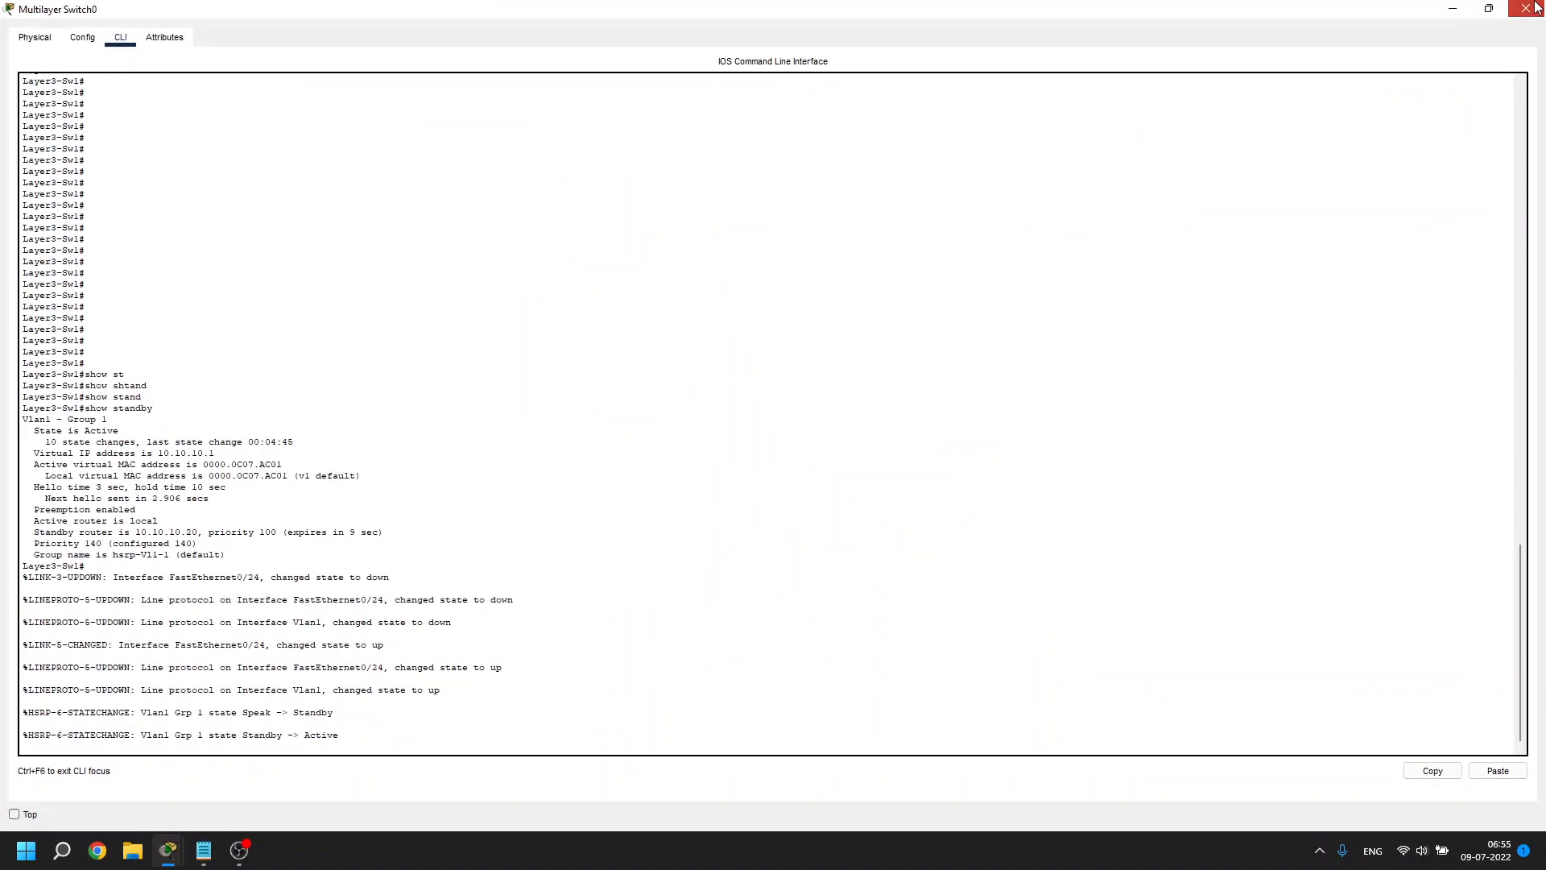
click(1526, 8)
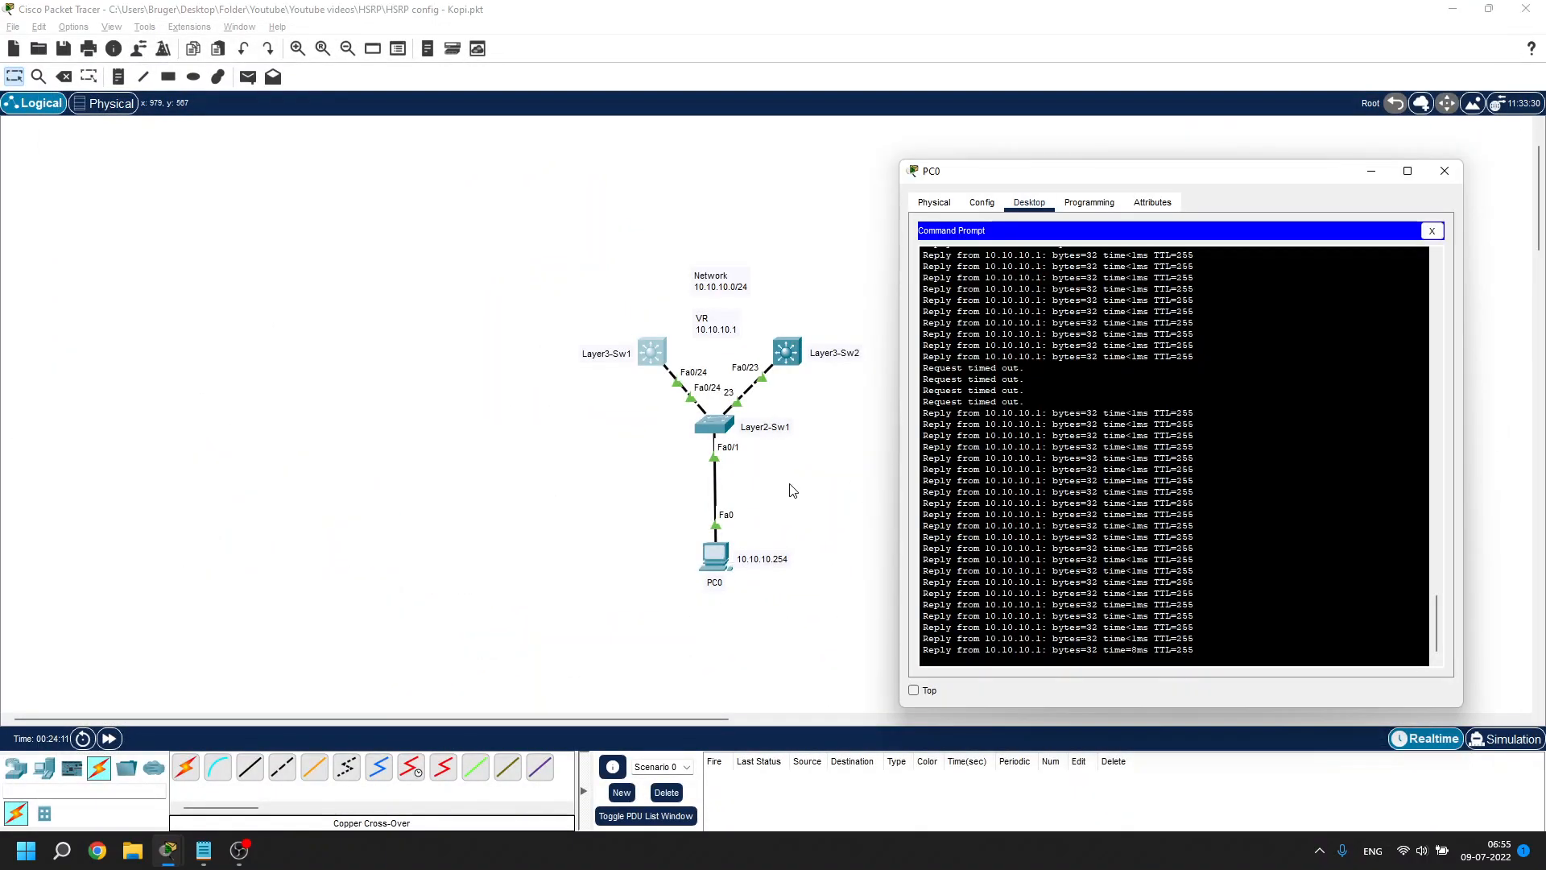